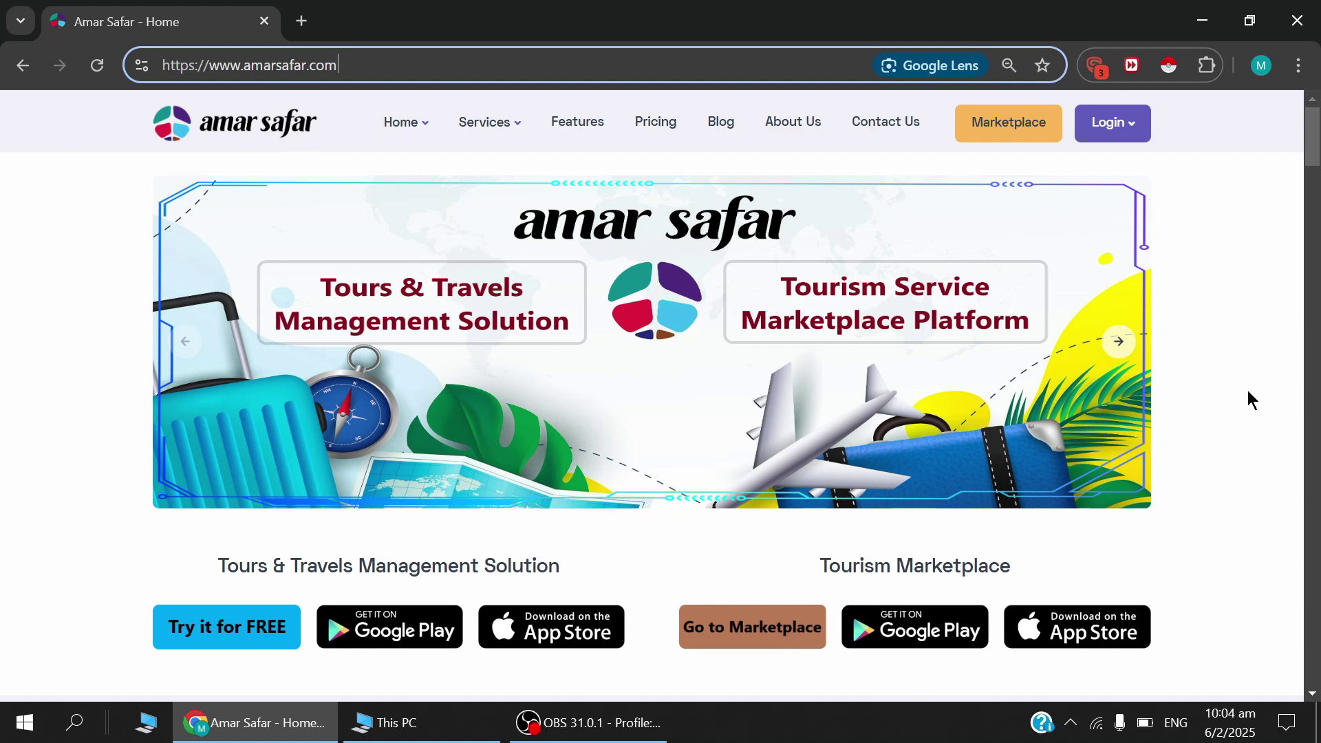
# Open the agency login page from the Amar Safar home page
pyautogui.moveTo(338, 65); pyautogui.dragTo(148, 69)
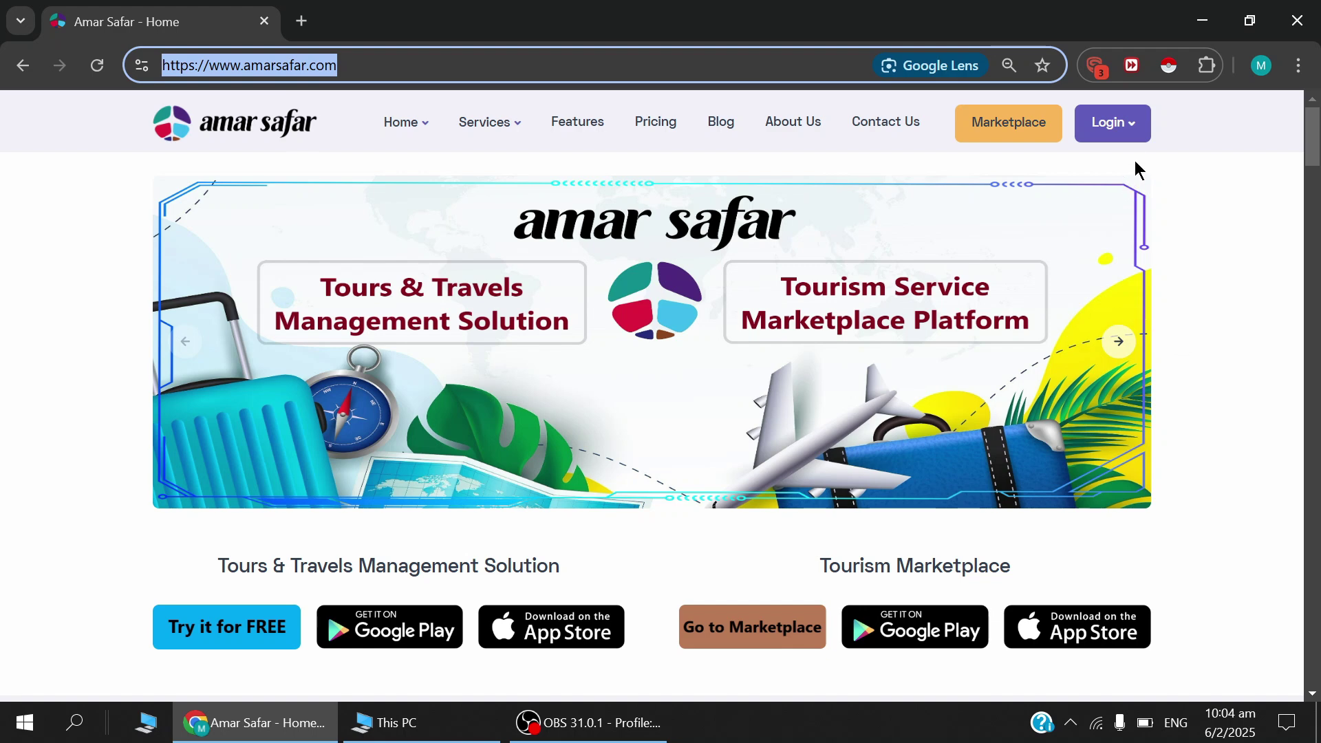
pyautogui.click(1131, 123)
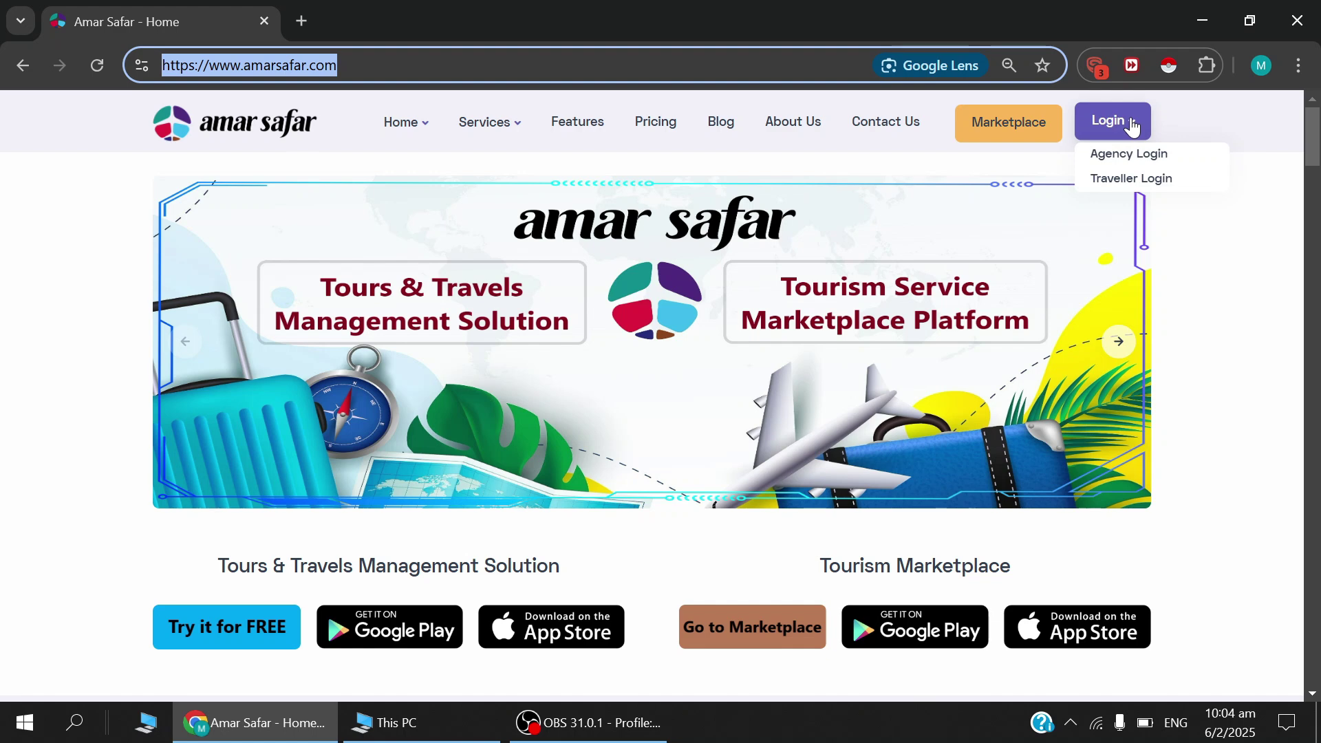
pyautogui.click(1128, 154)
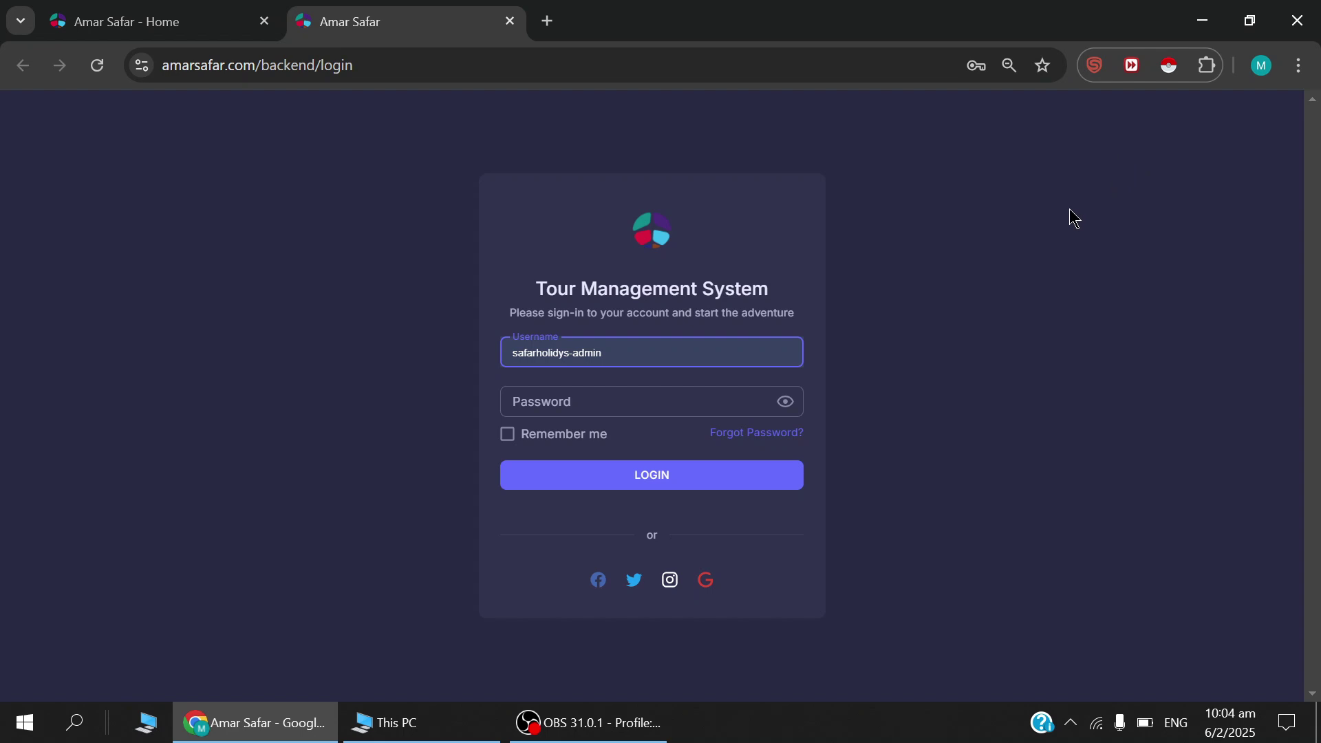
# Log in with the prefilled agency account credentials and go to the agency dashboard
pyautogui.click(712, 354)
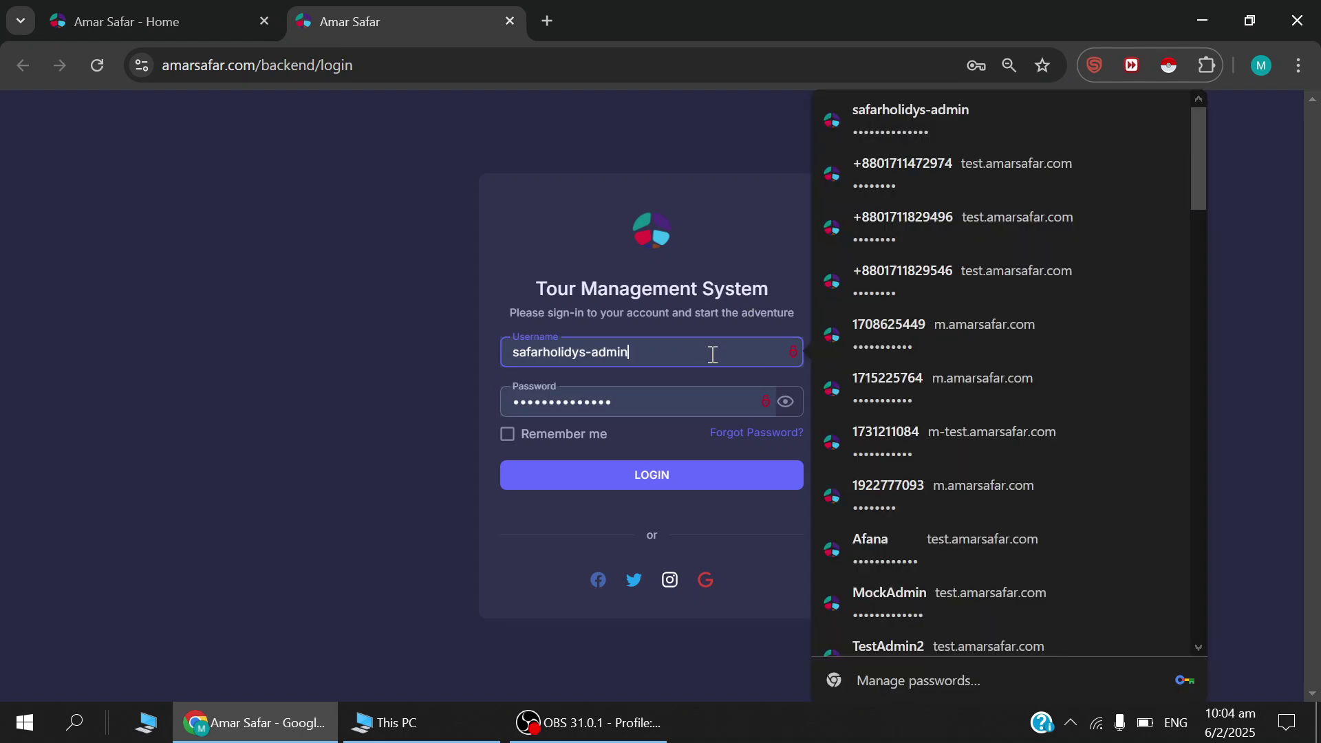
pyautogui.click(772, 261)
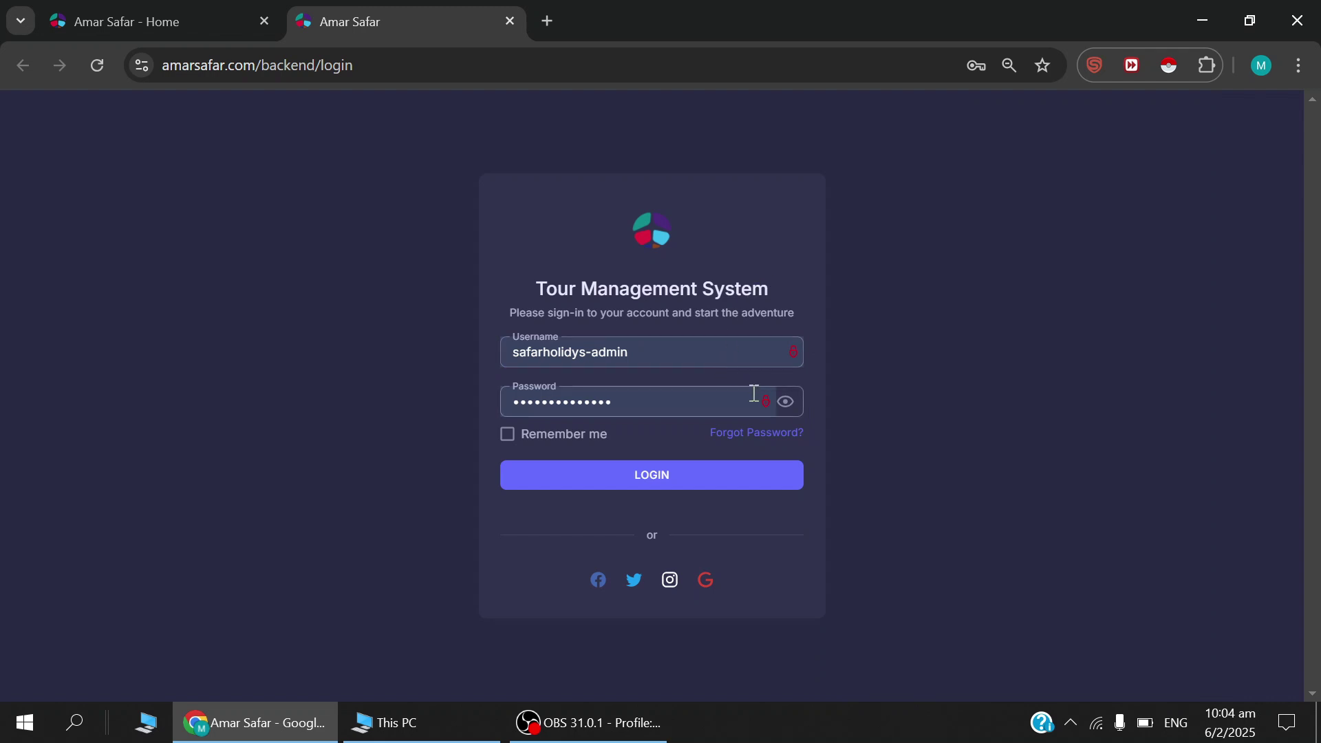
pyautogui.click(654, 490)
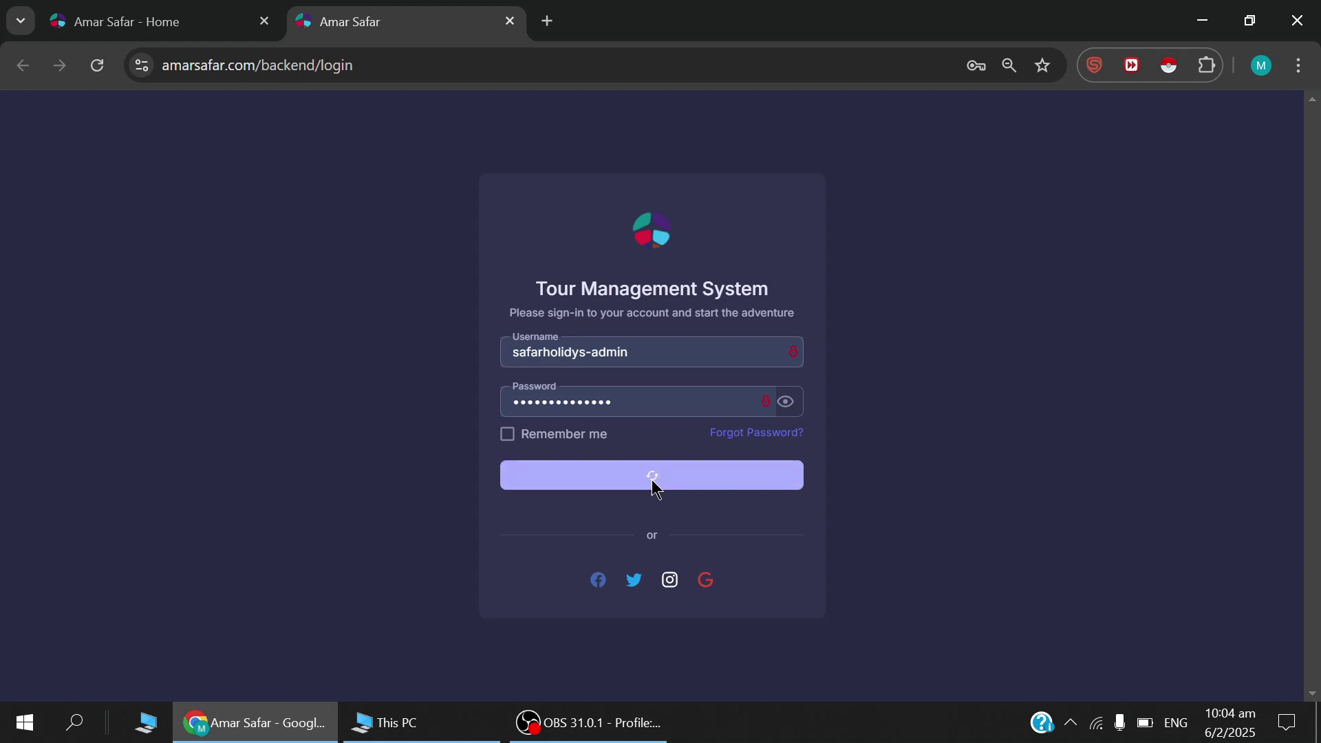
pyautogui.scroll(-1, 653, 479)
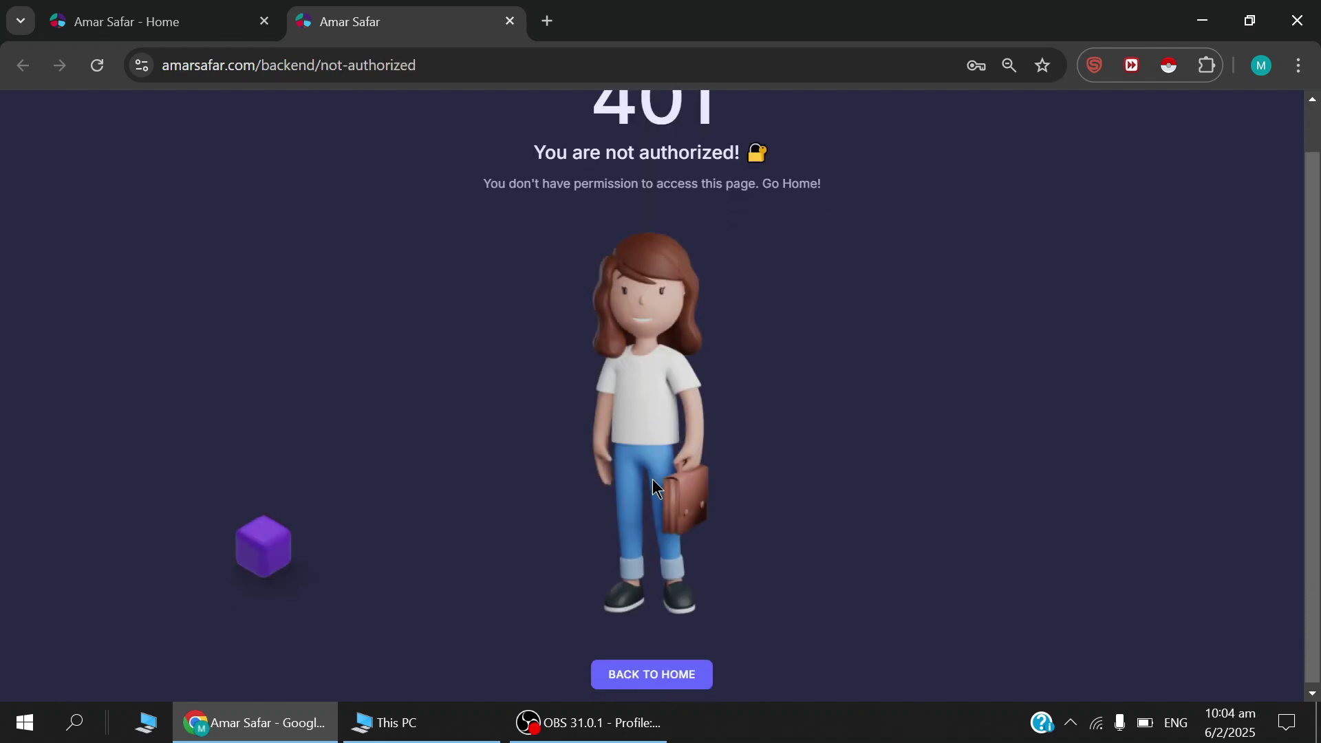
pyautogui.click(648, 677)
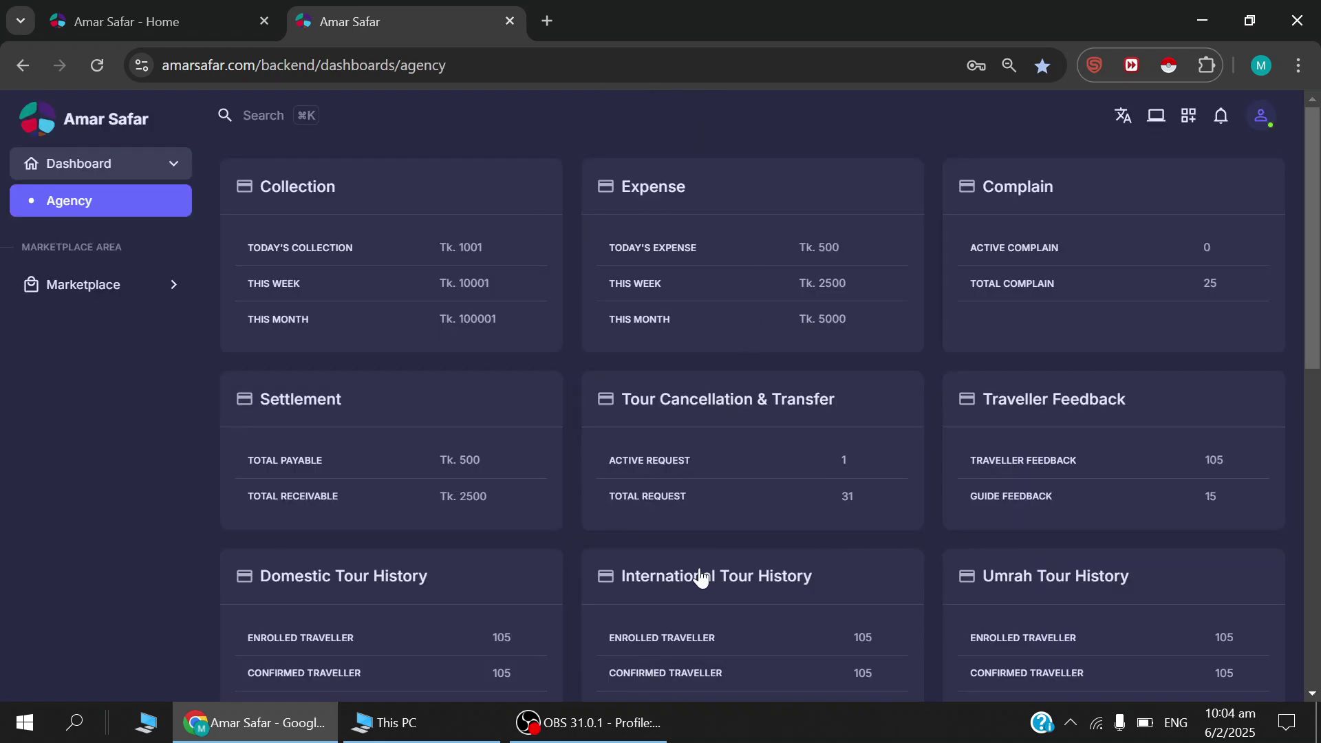
# Open the marketplace's Agency Profile page and look through its company information
pyautogui.click(172, 290)
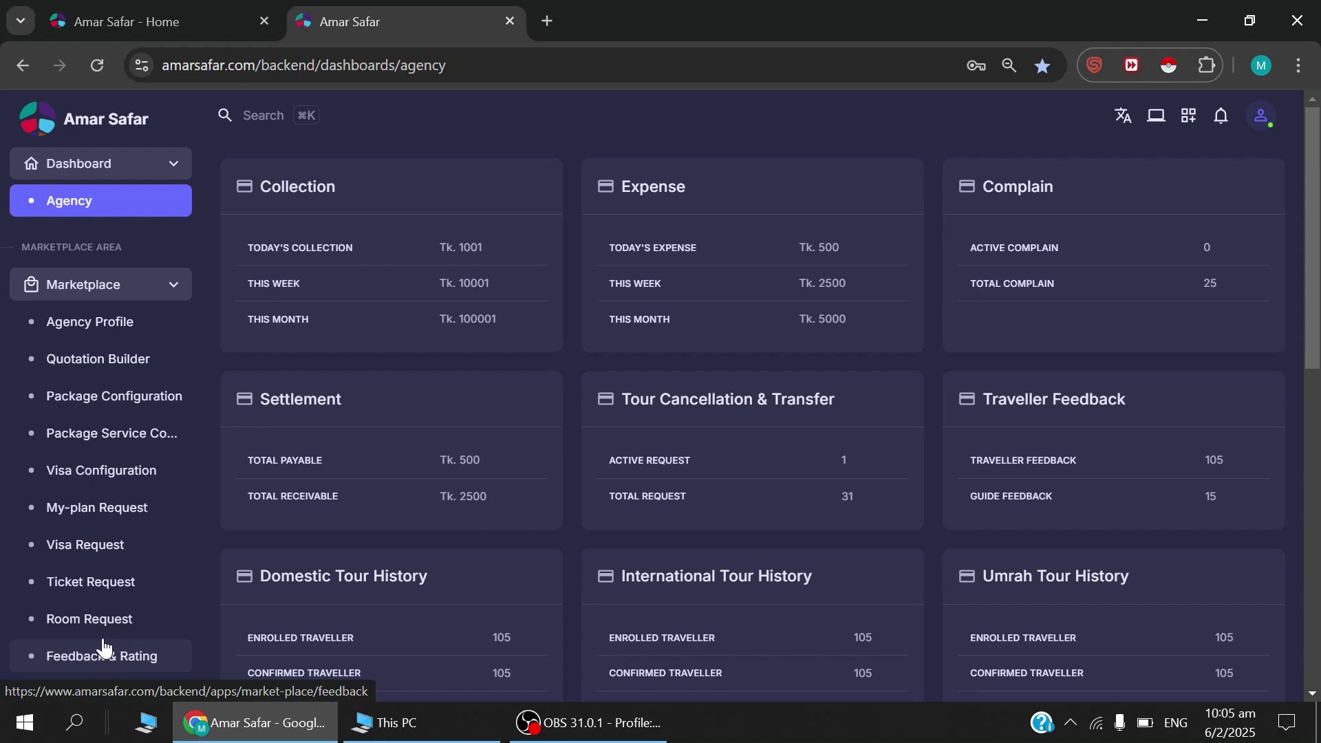
pyautogui.click(87, 329)
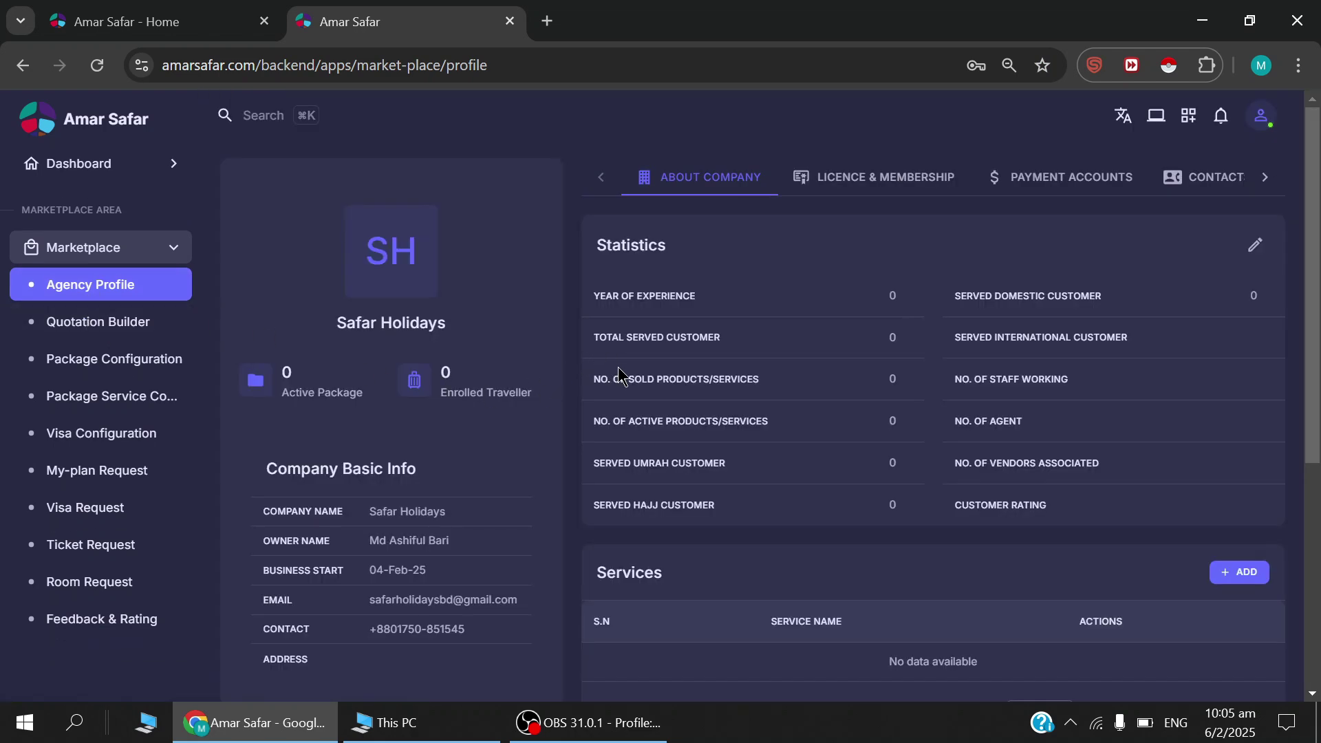
pyautogui.scroll(-5, 707, 351)
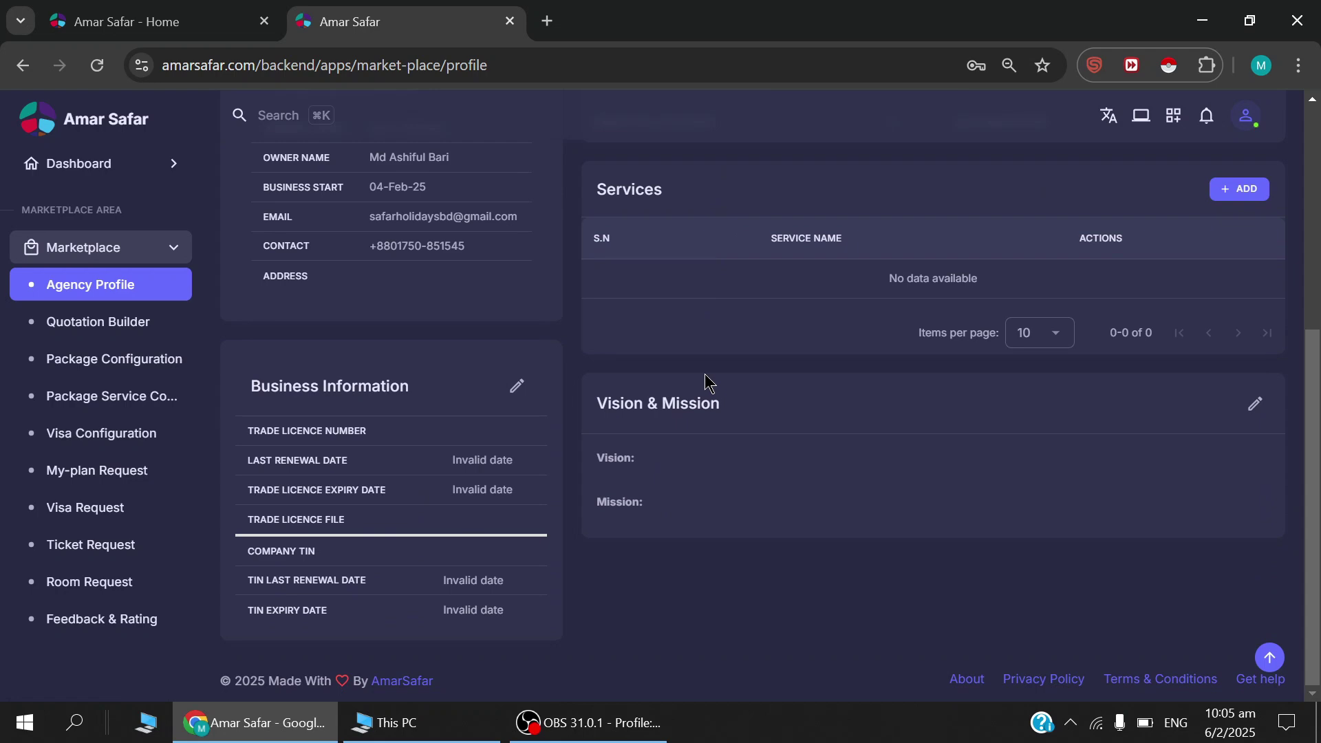
pyautogui.scroll(5, 705, 380)
# View the profile's Licence & Membership, Payment Accounts and Contacts sections and return to About Company
pyautogui.click(875, 177)
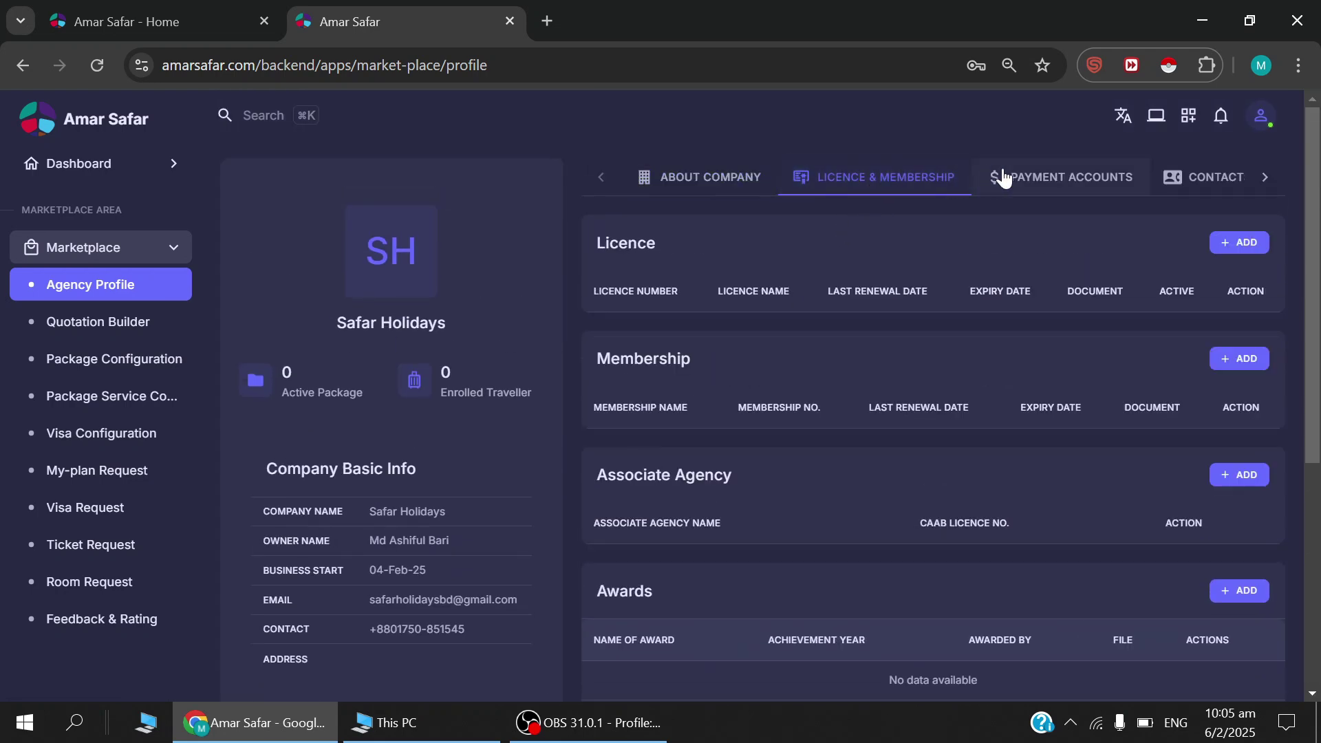
pyautogui.click(1003, 177)
pyautogui.click(1171, 179)
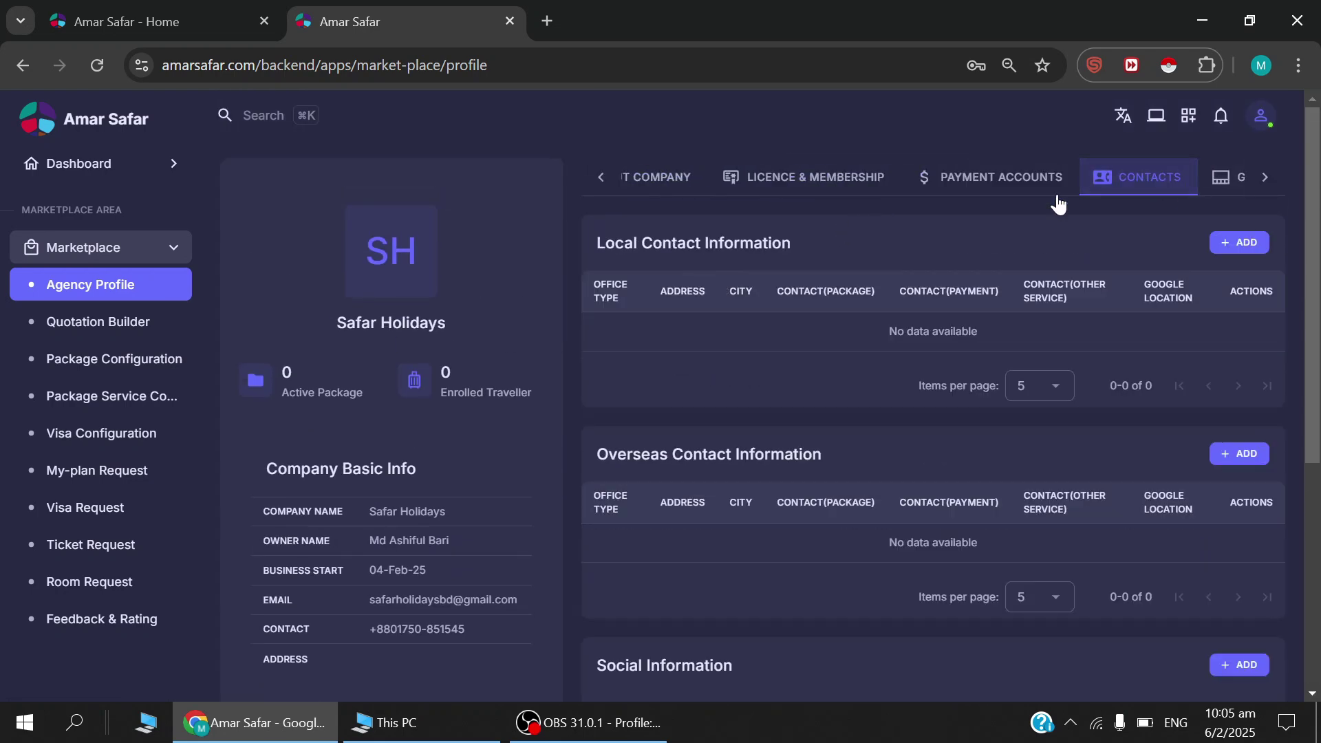
pyautogui.click(648, 185)
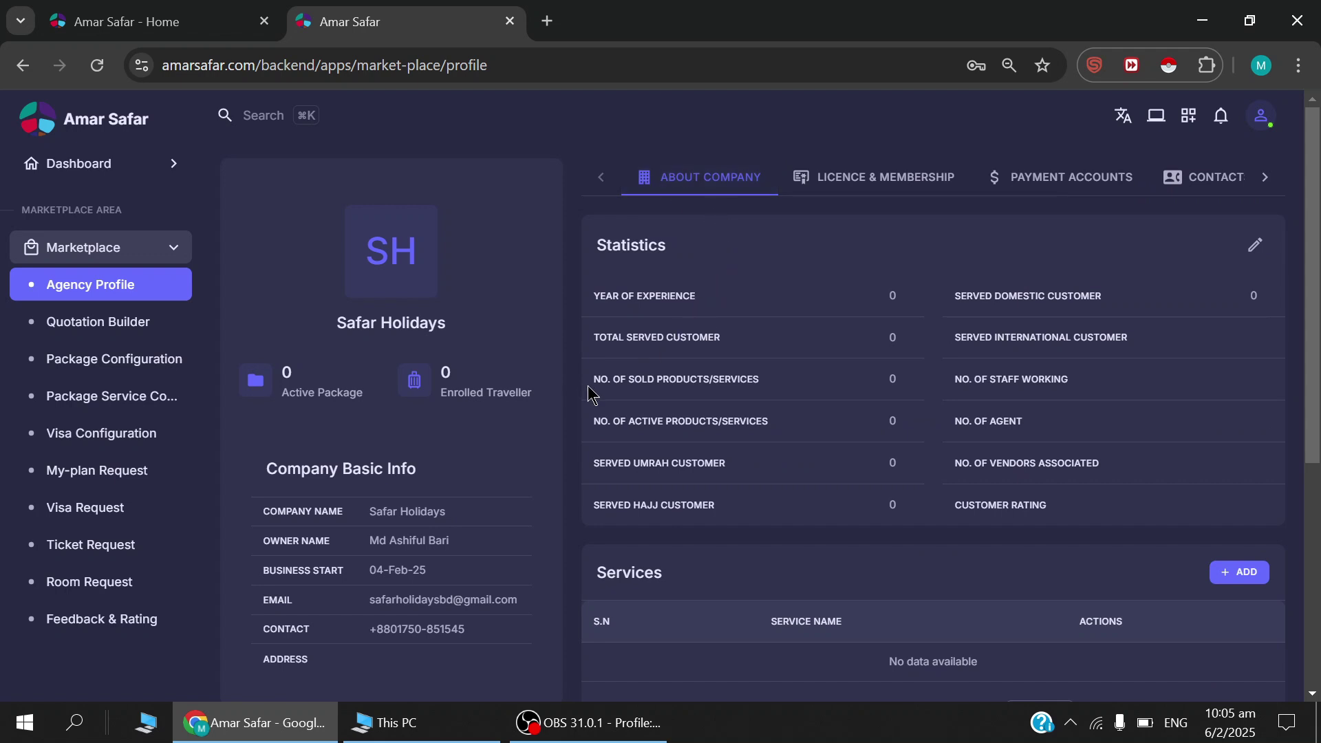
# Check the file size and dimension limits in the agency profile photo upload form, and close it without uploading
pyautogui.click(392, 261)
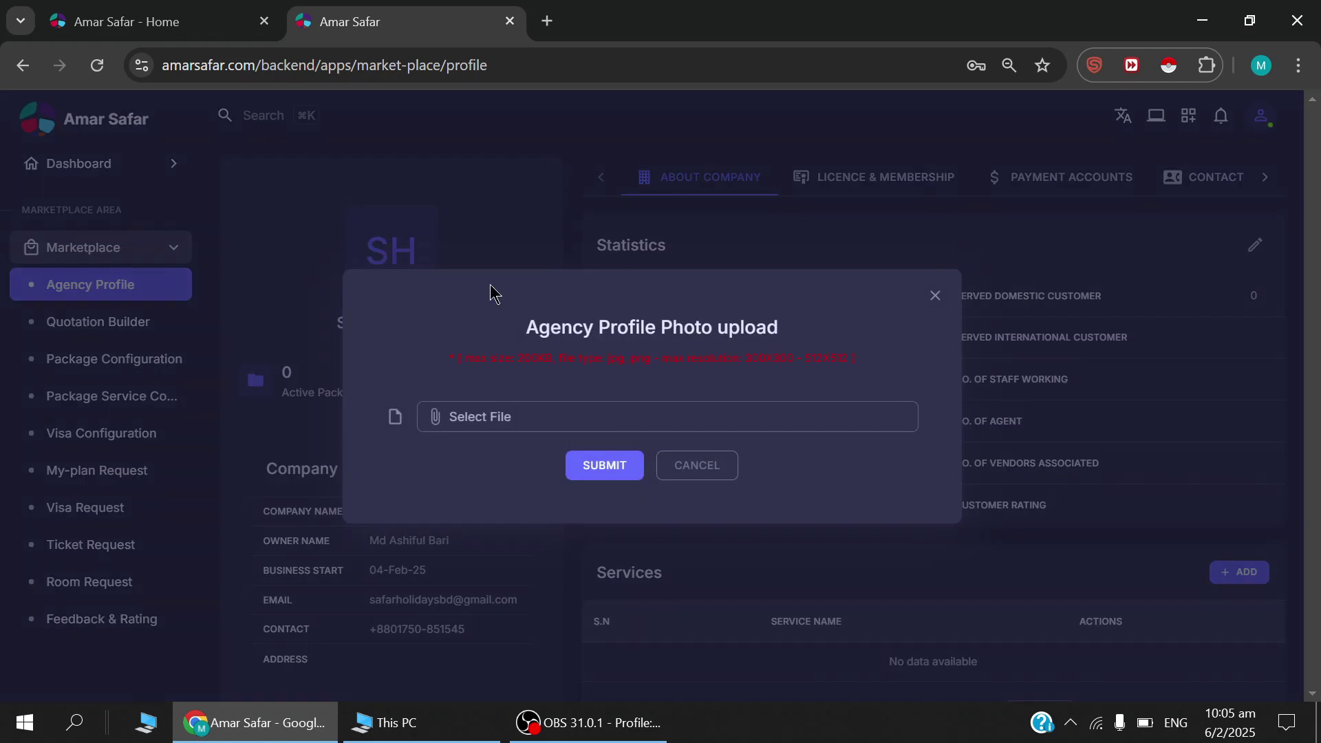
pyautogui.moveTo(746, 361); pyautogui.dragTo(839, 361)
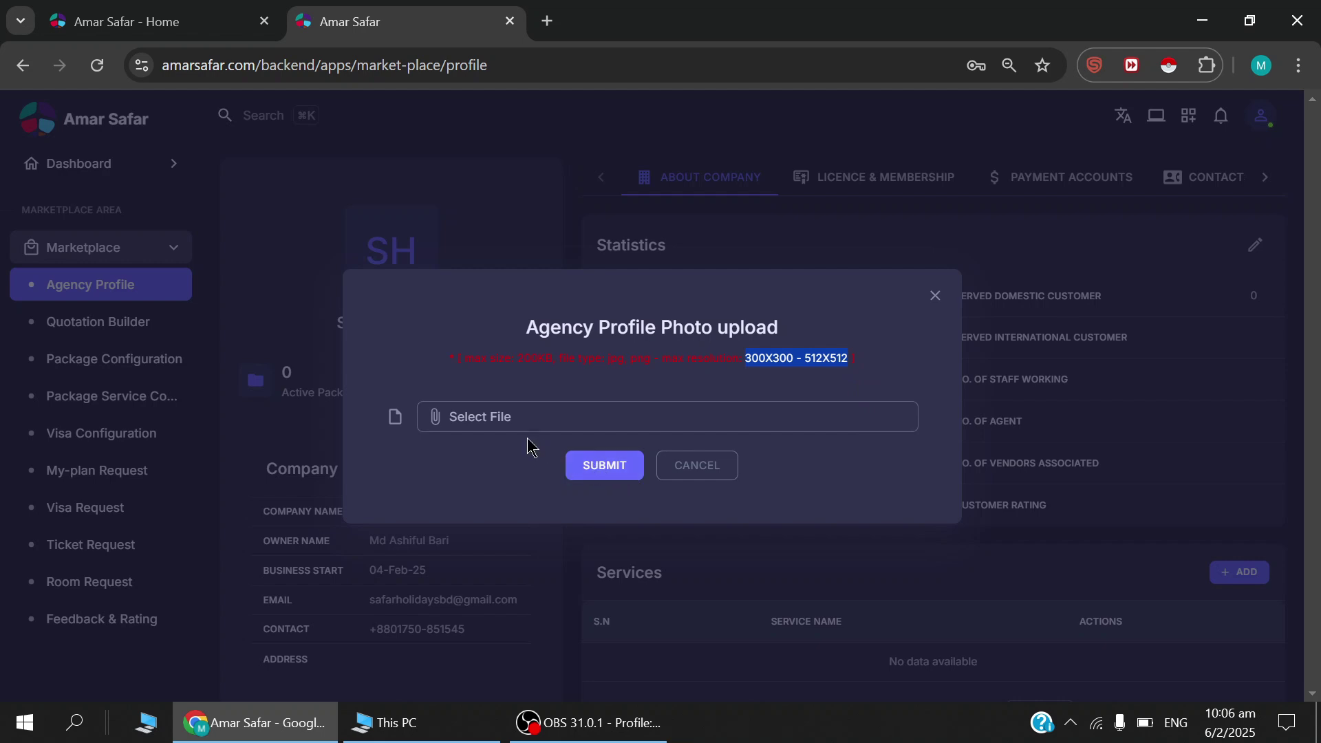
pyautogui.moveTo(519, 358); pyautogui.dragTo(545, 358)
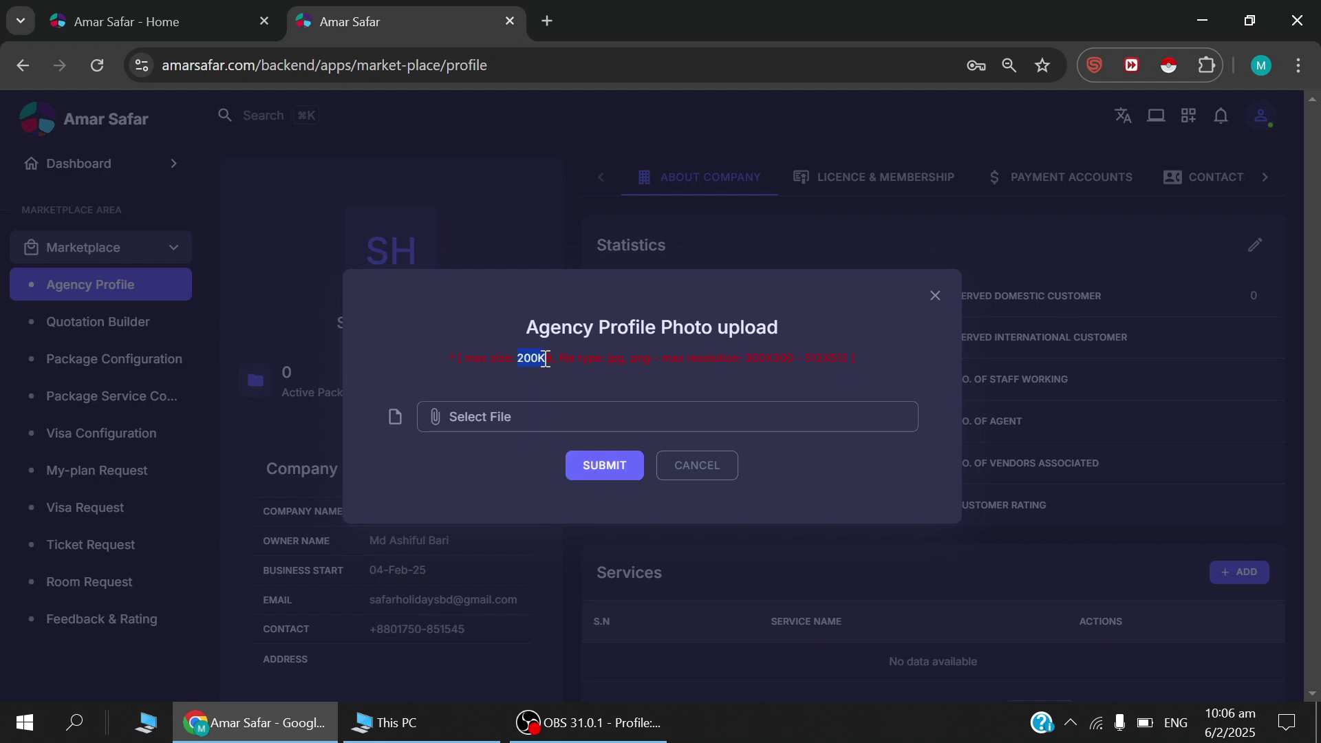
pyautogui.click(698, 468)
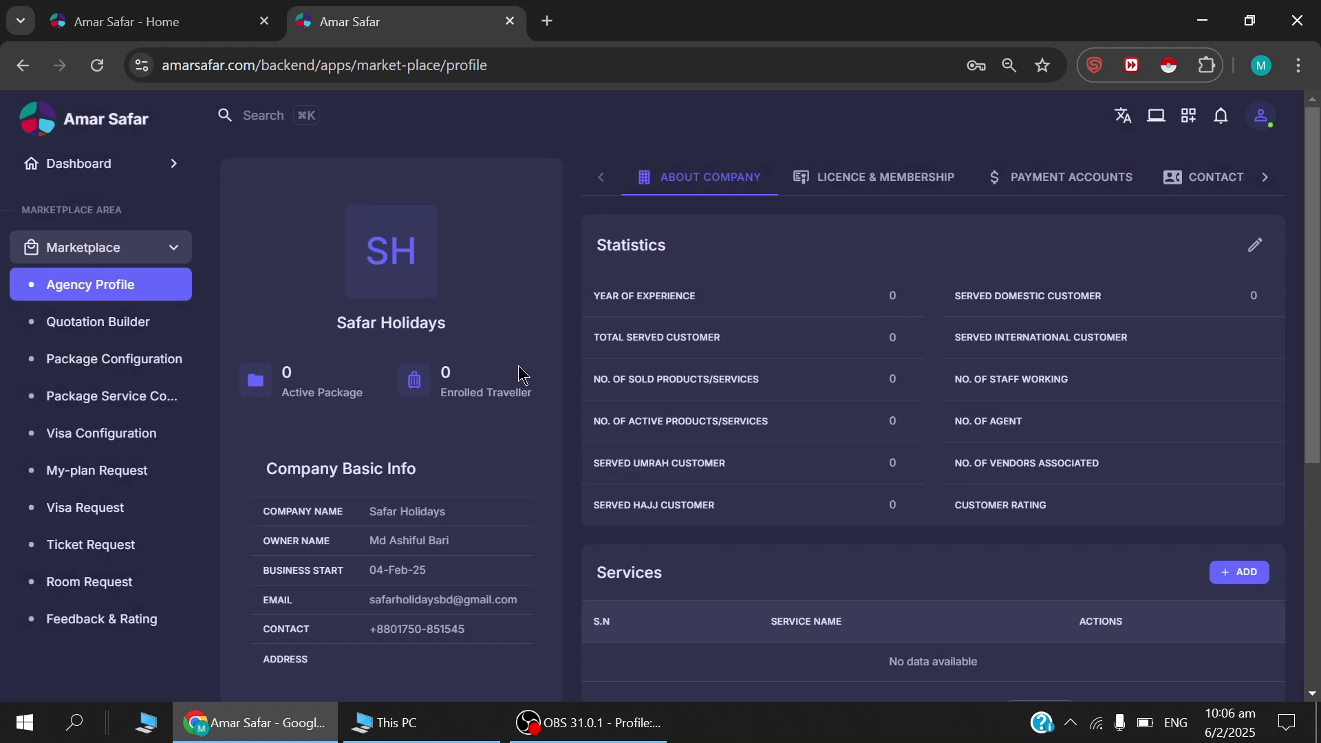
# Examine the fields for editing the agency's business information and close the form without updating
pyautogui.scroll(-5, 520, 374)
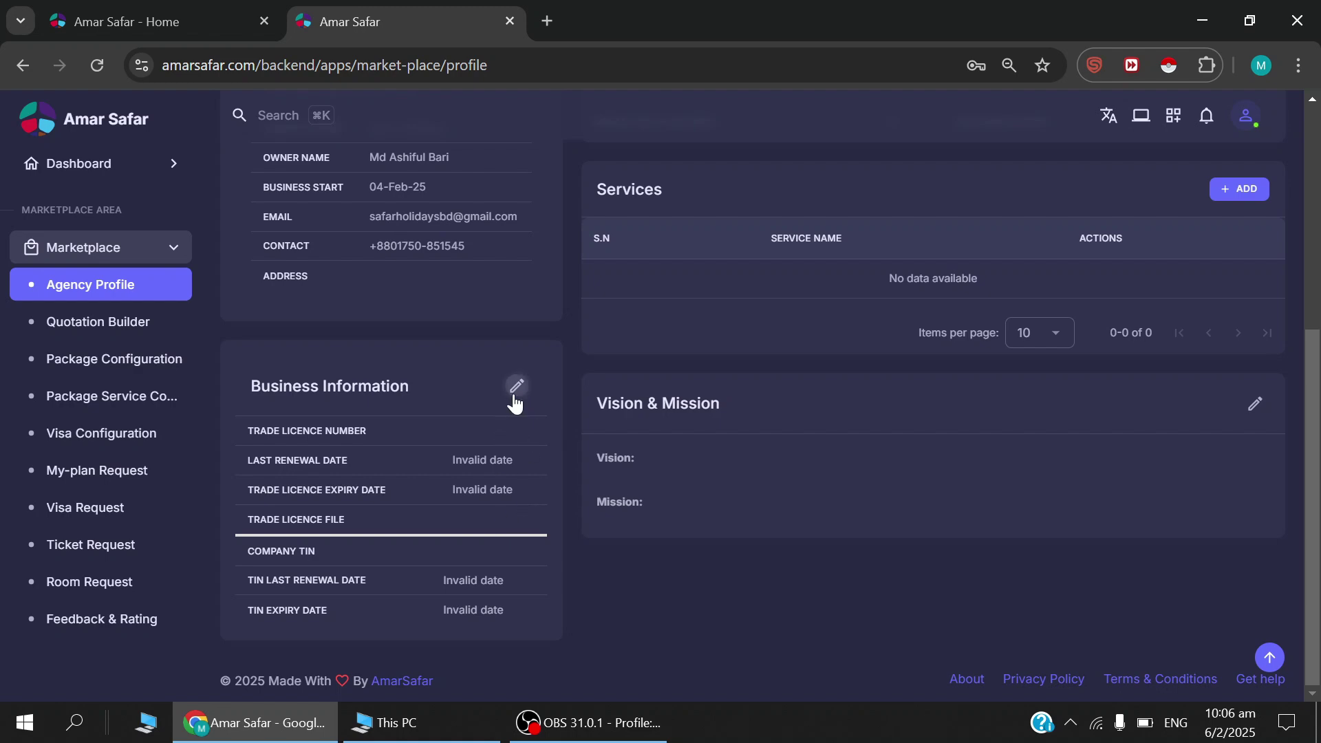
pyautogui.click(516, 389)
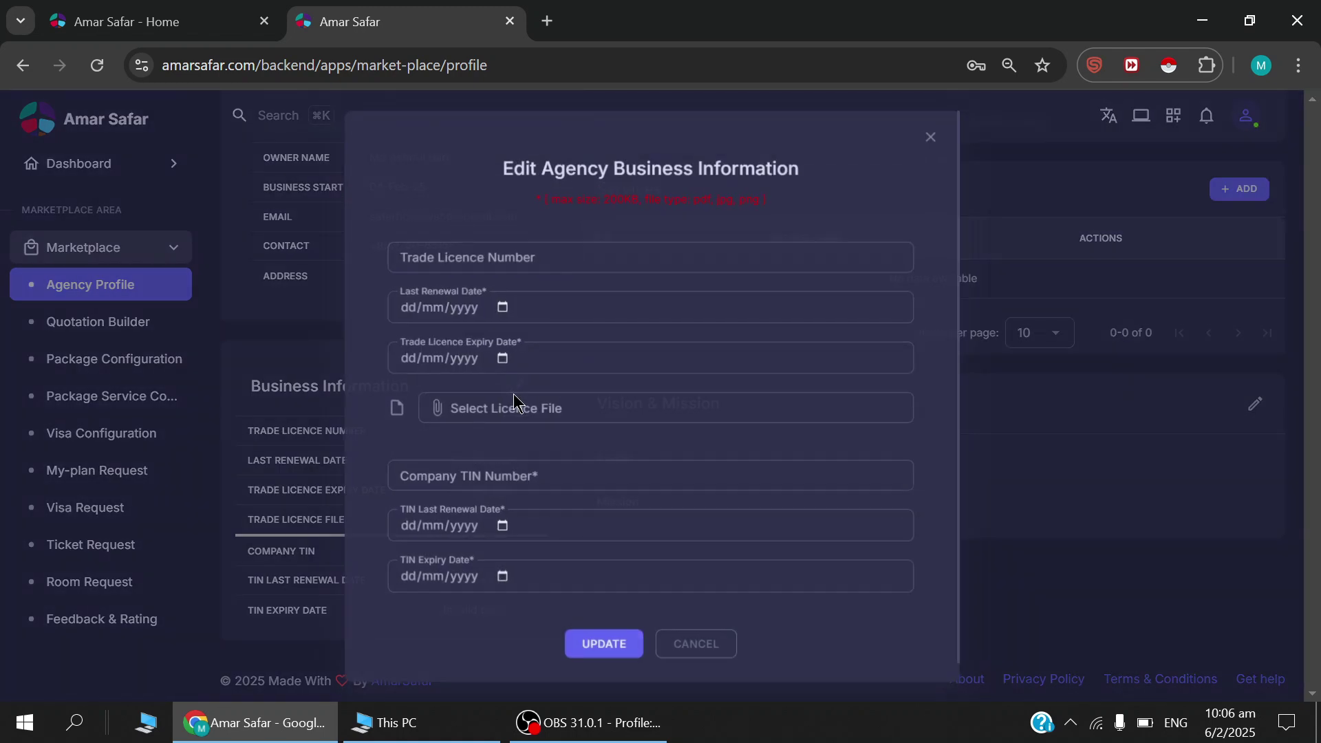
pyautogui.click(692, 648)
pyautogui.scroll(5, 822, 344)
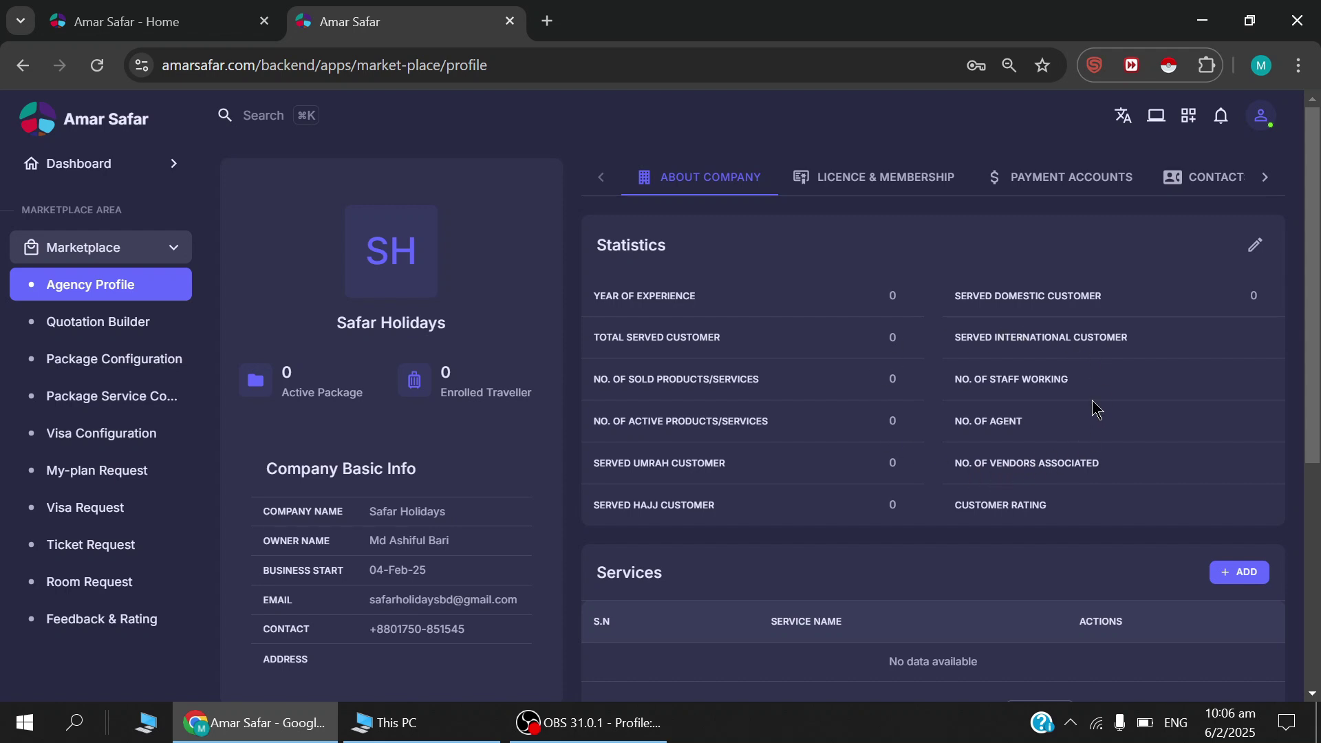
# Examine the service names offered when adding an agency service, and close the form without saving
pyautogui.scroll(-3, 1092, 407)
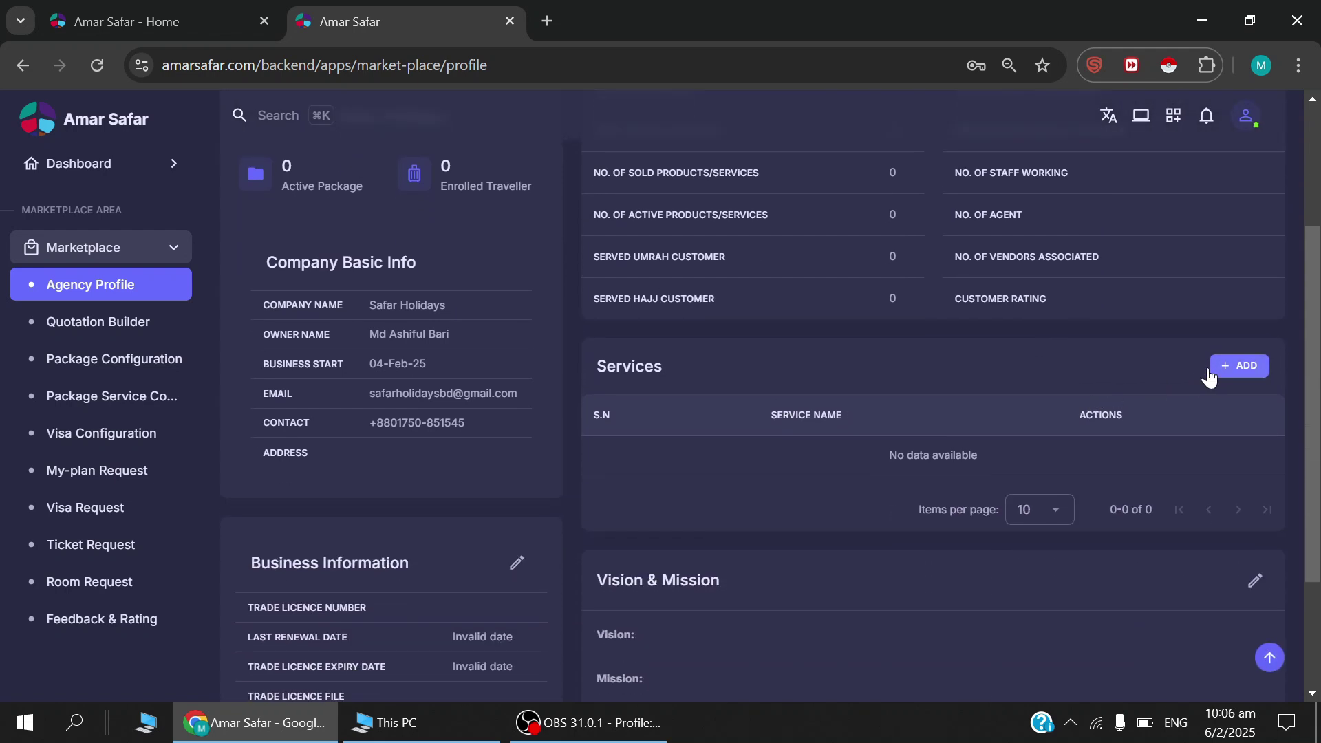
pyautogui.click(1248, 370)
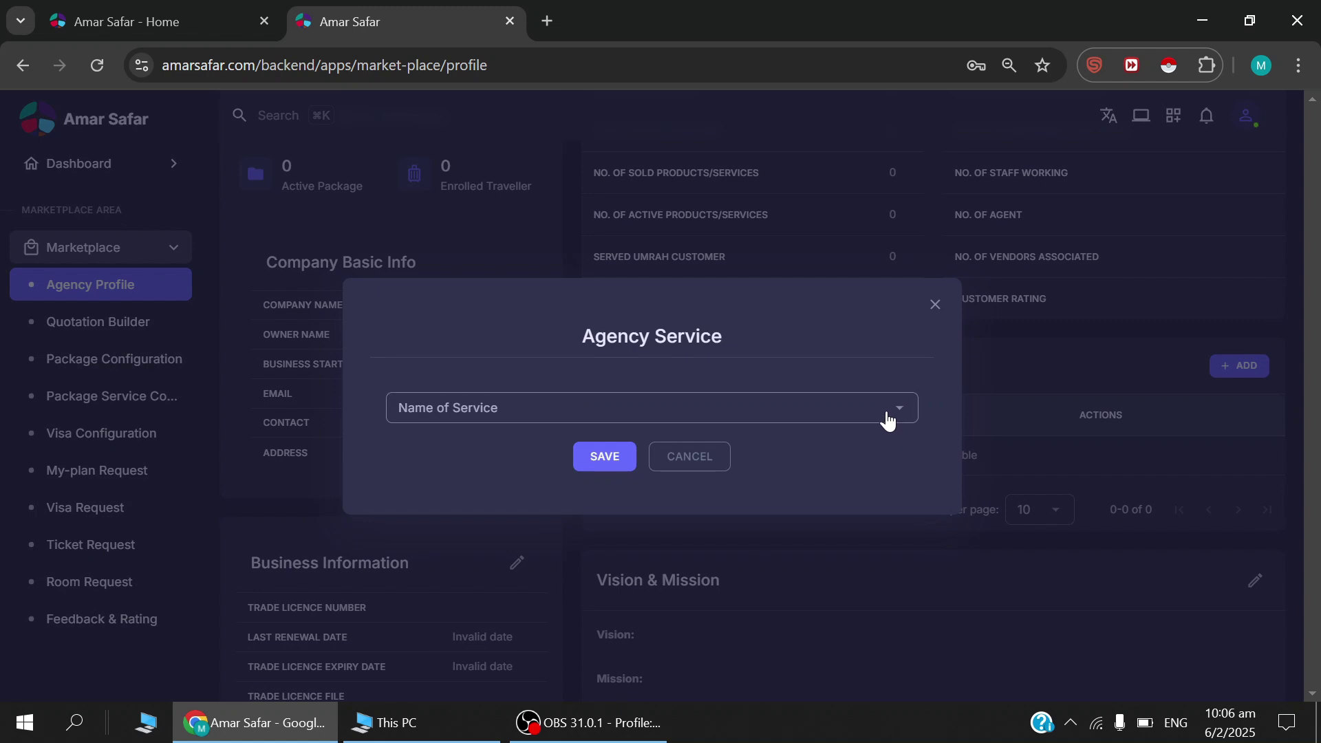
pyautogui.click(880, 420)
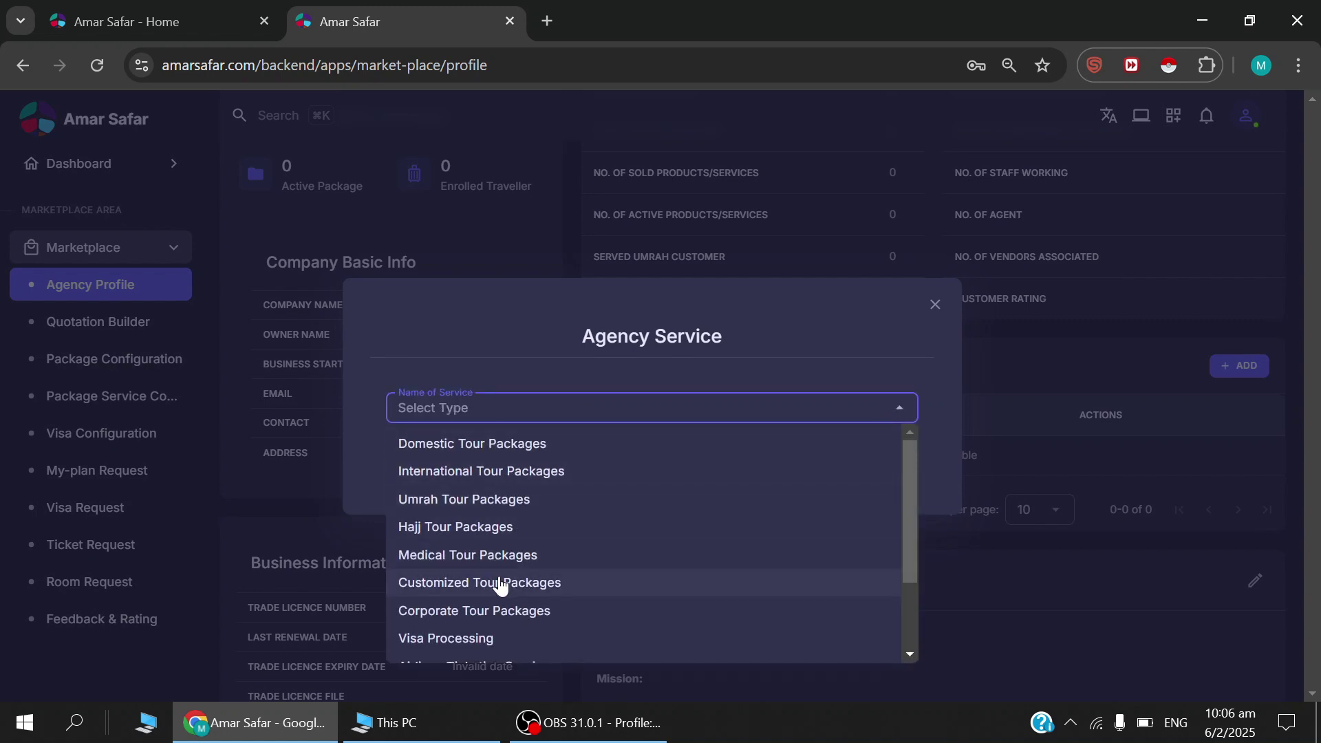
pyautogui.scroll(-2, 501, 586)
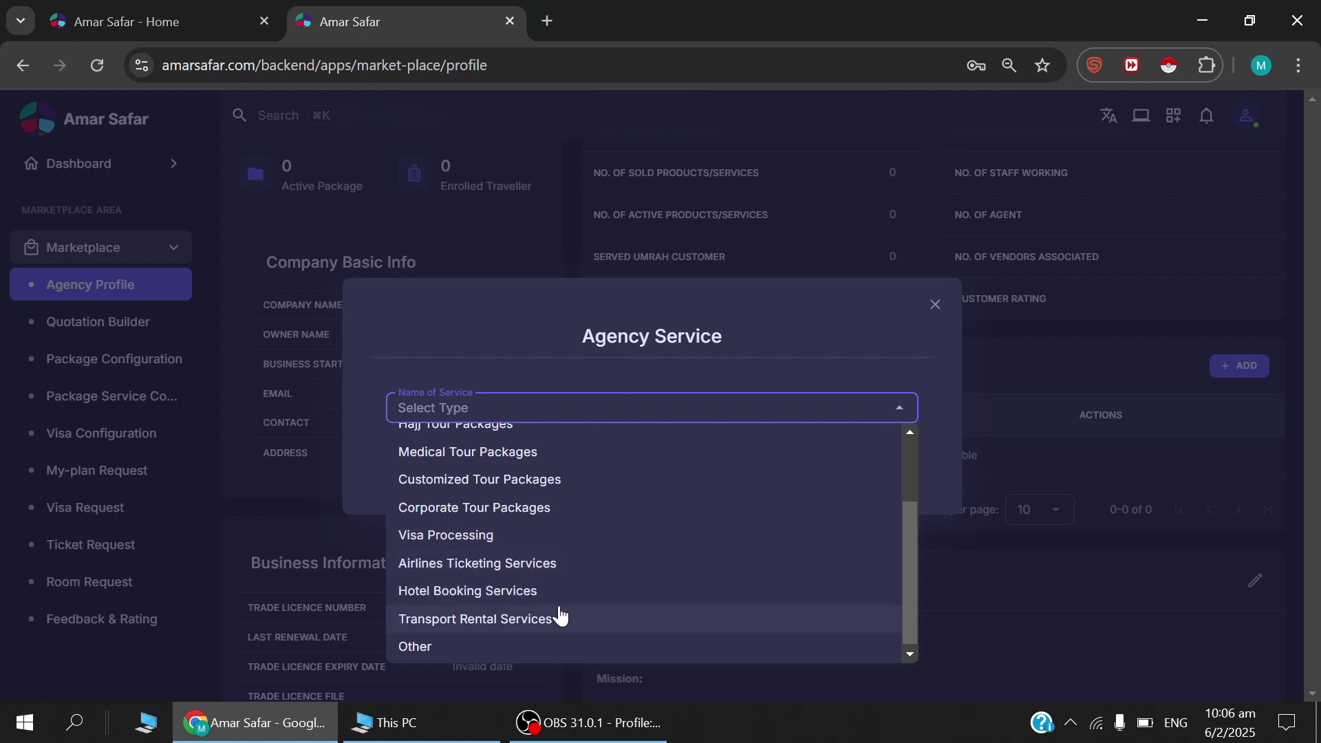
pyautogui.scroll(2, 630, 540)
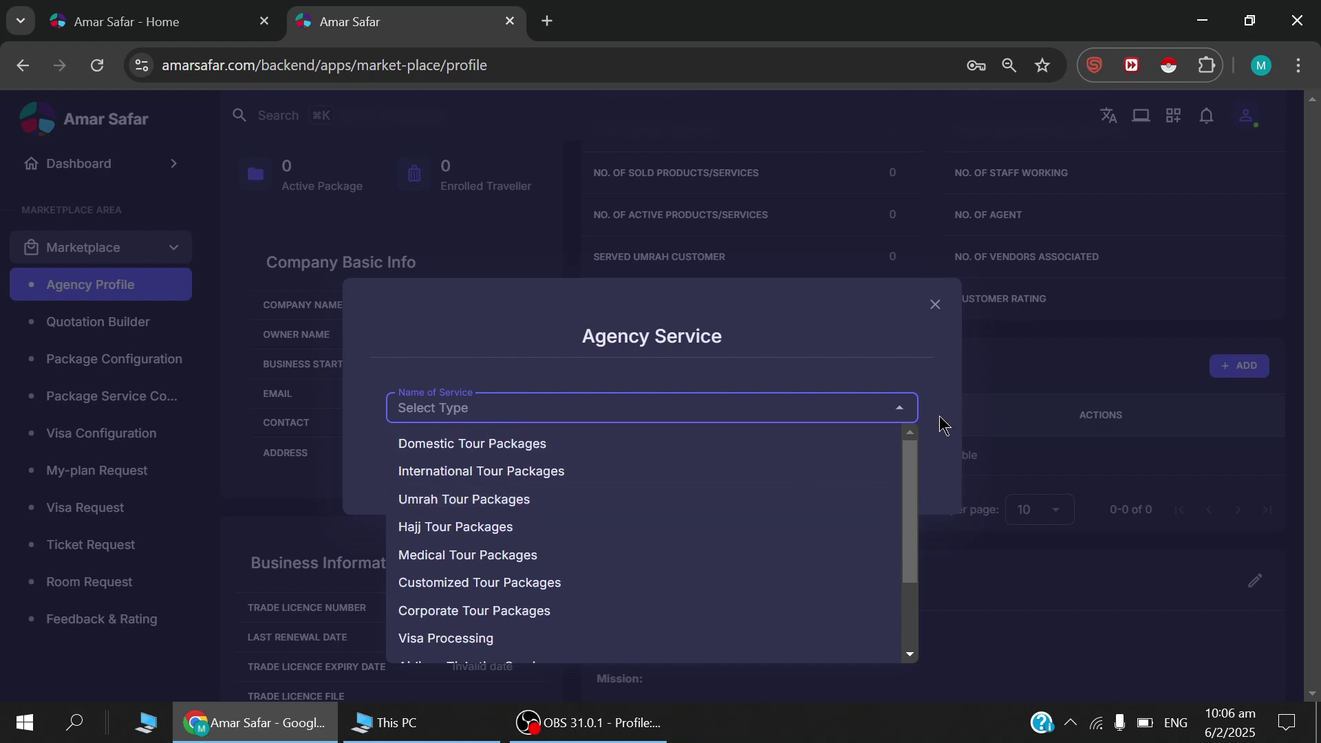
pyautogui.click(943, 329)
pyautogui.click(942, 304)
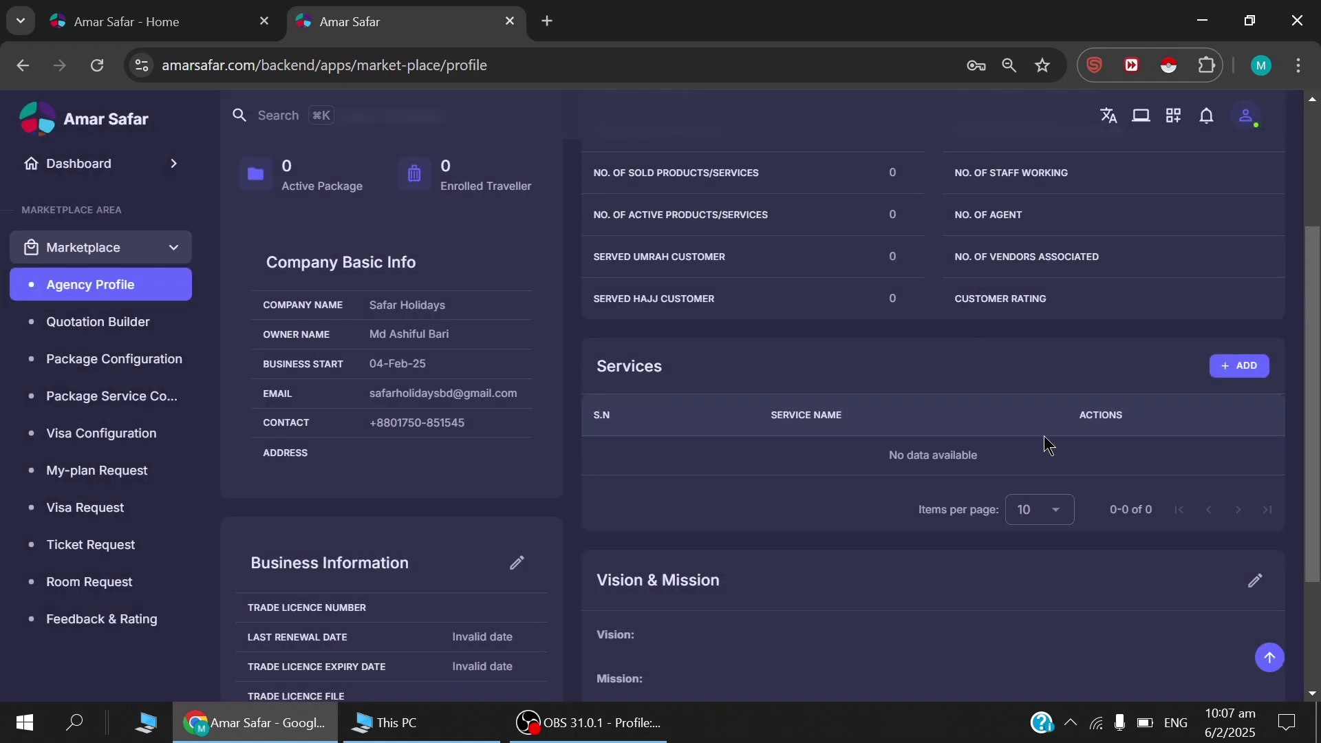
# Examine the company vision and mission fields of the agency profile and cancel the edit
pyautogui.scroll(-3, 1047, 447)
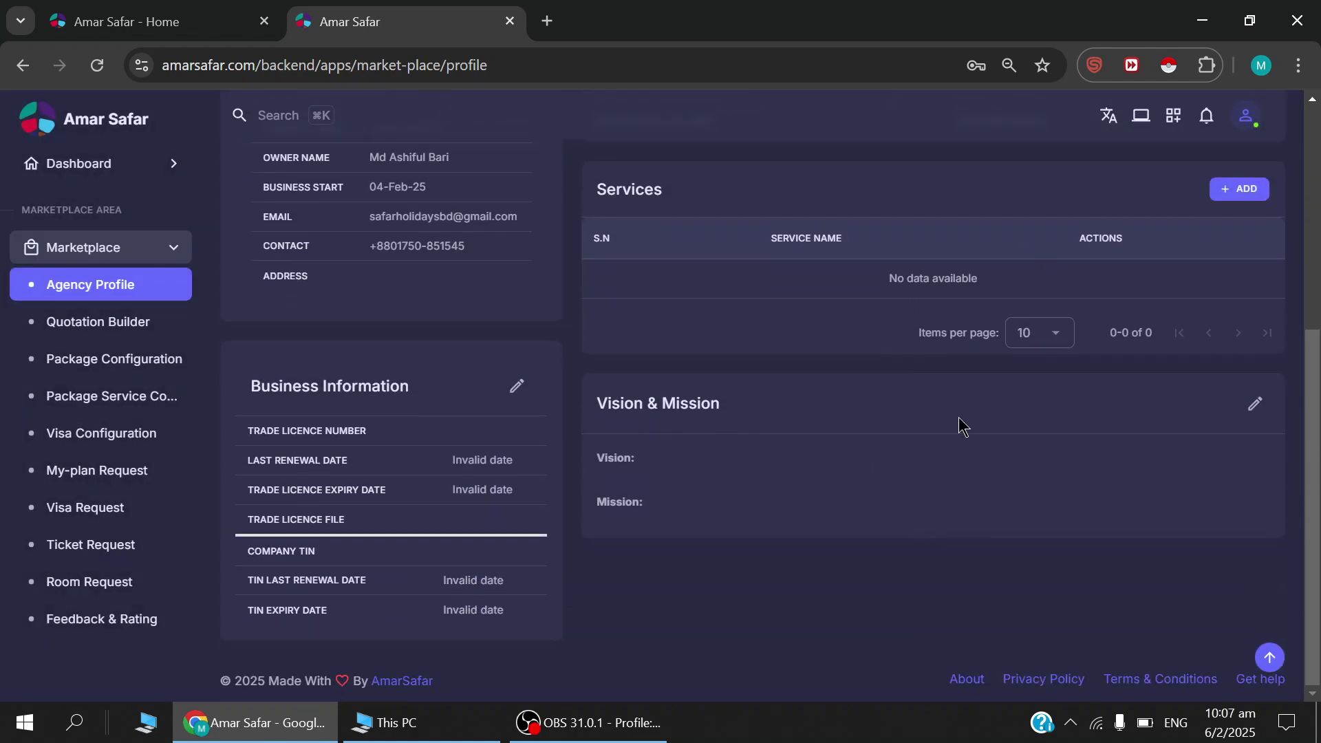
pyautogui.click(1256, 405)
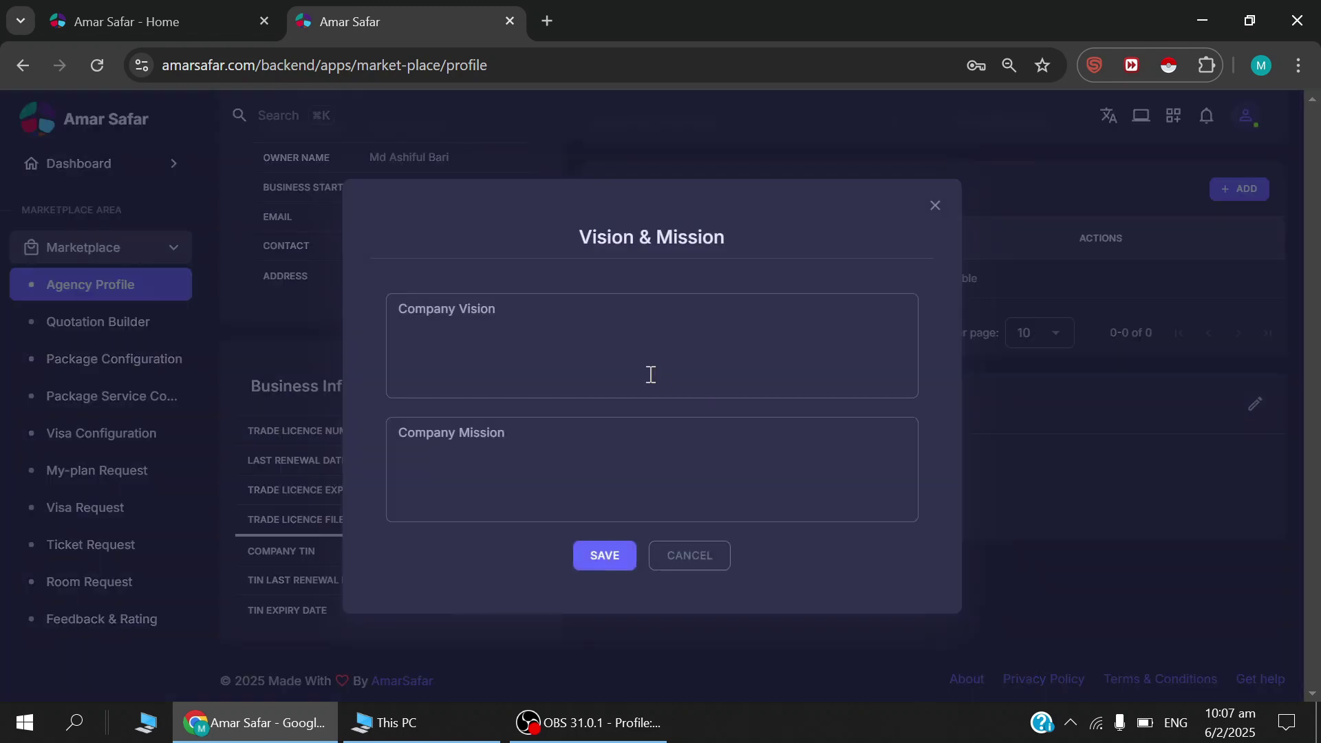
pyautogui.click(554, 336)
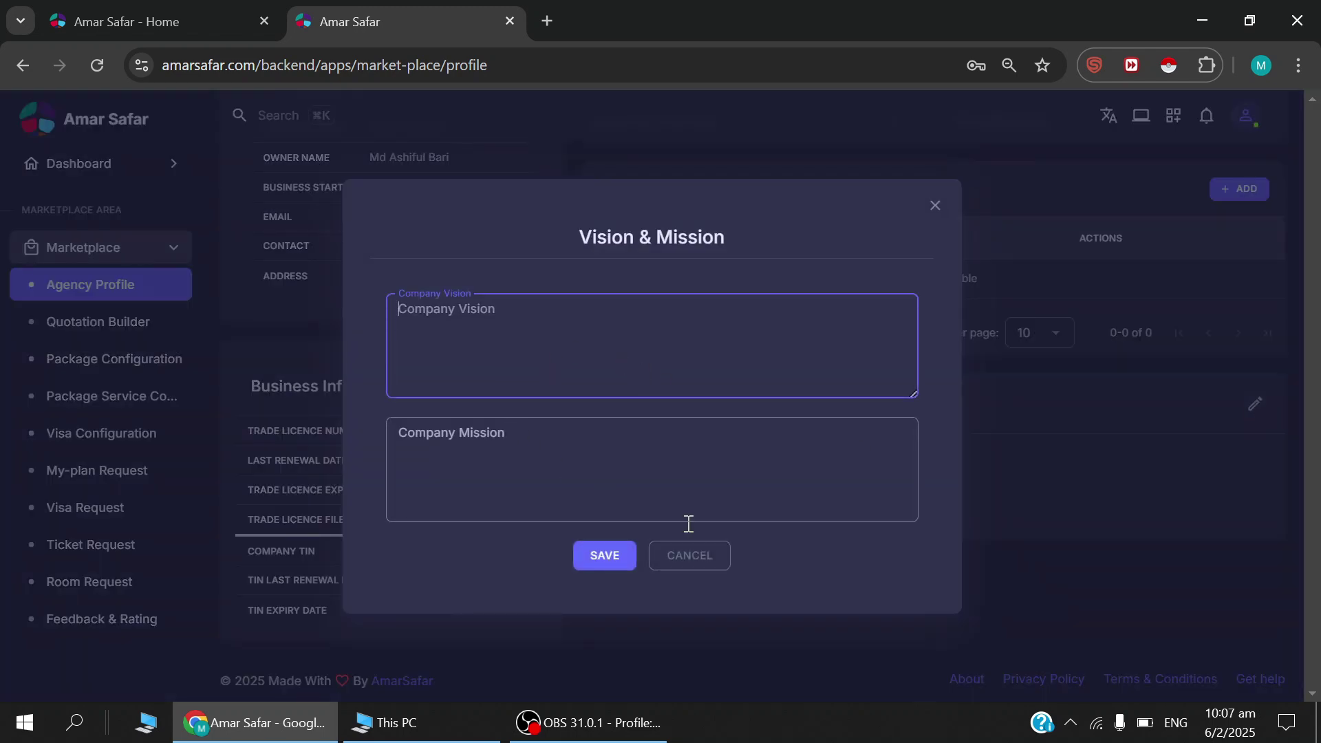
pyautogui.click(691, 556)
pyautogui.scroll(5, 881, 509)
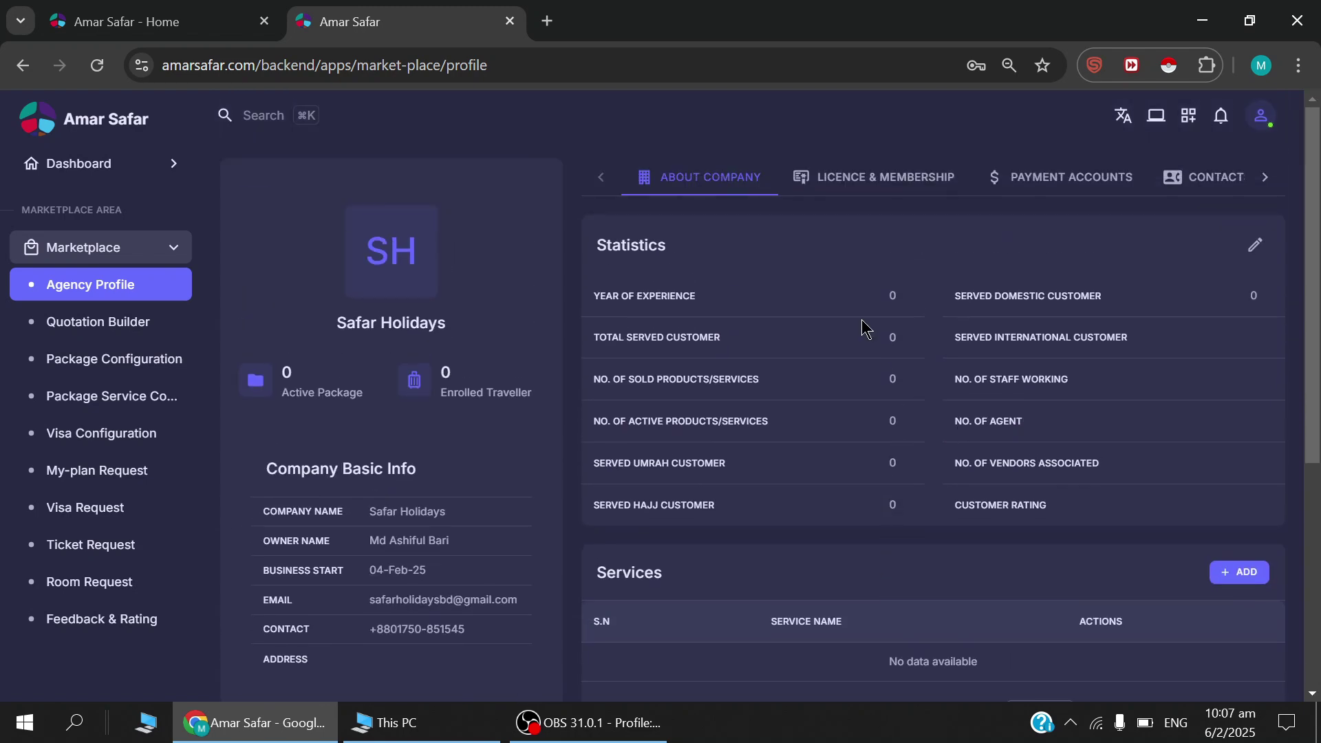
# Examine the form for adding an agency licence under Licence & Membership and close it without saving
pyautogui.click(872, 180)
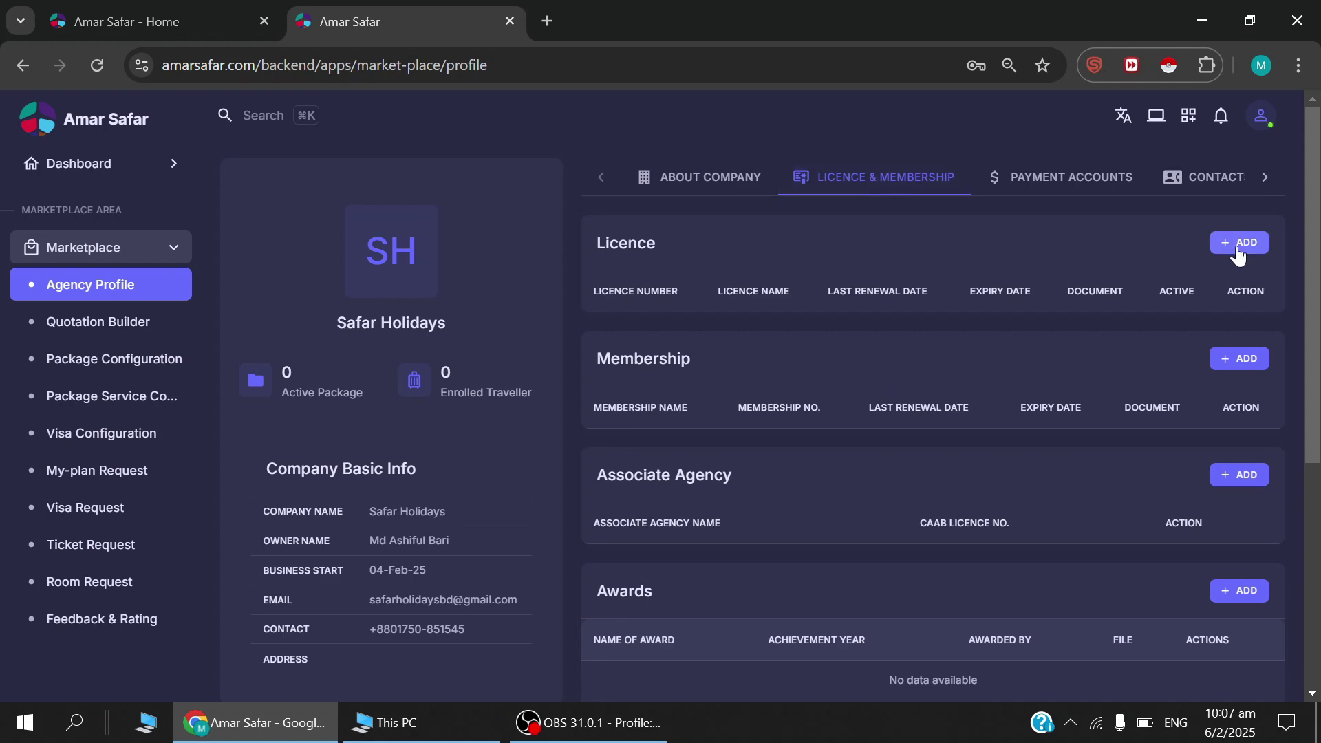
pyautogui.click(1237, 244)
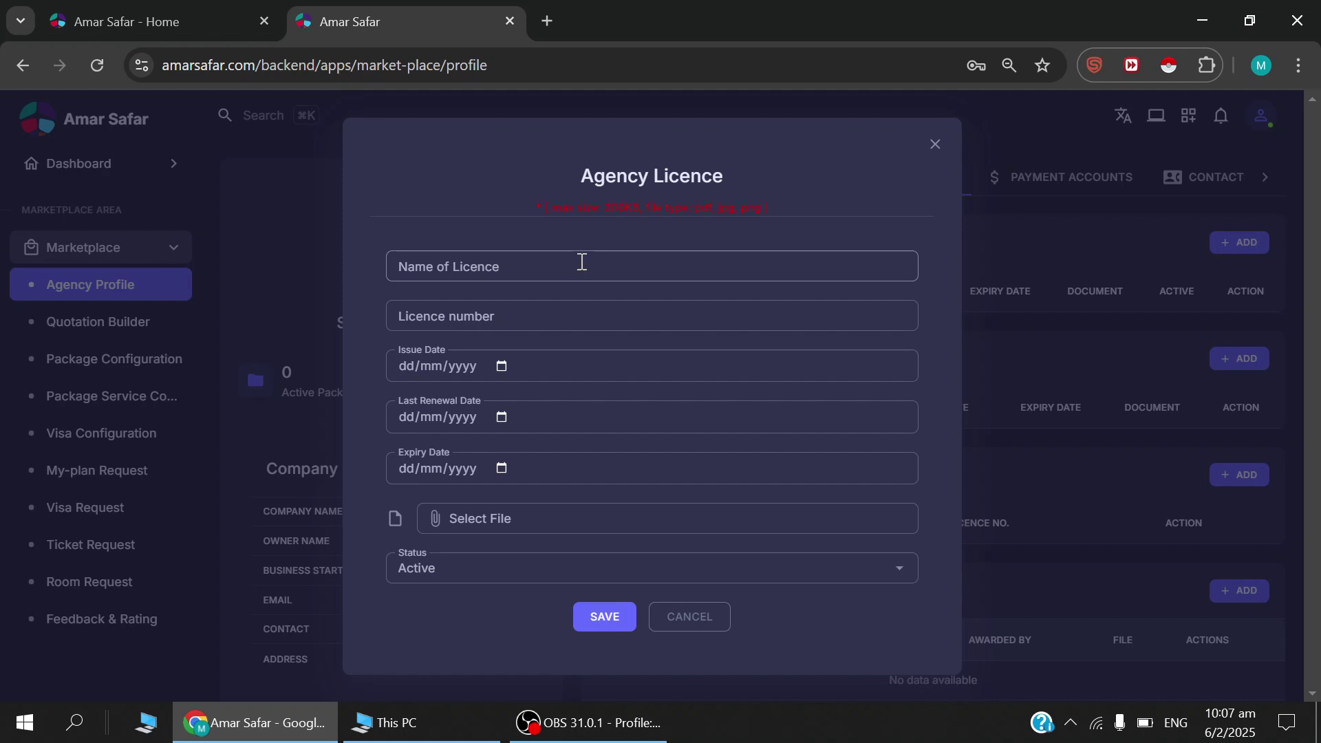
pyautogui.click(934, 144)
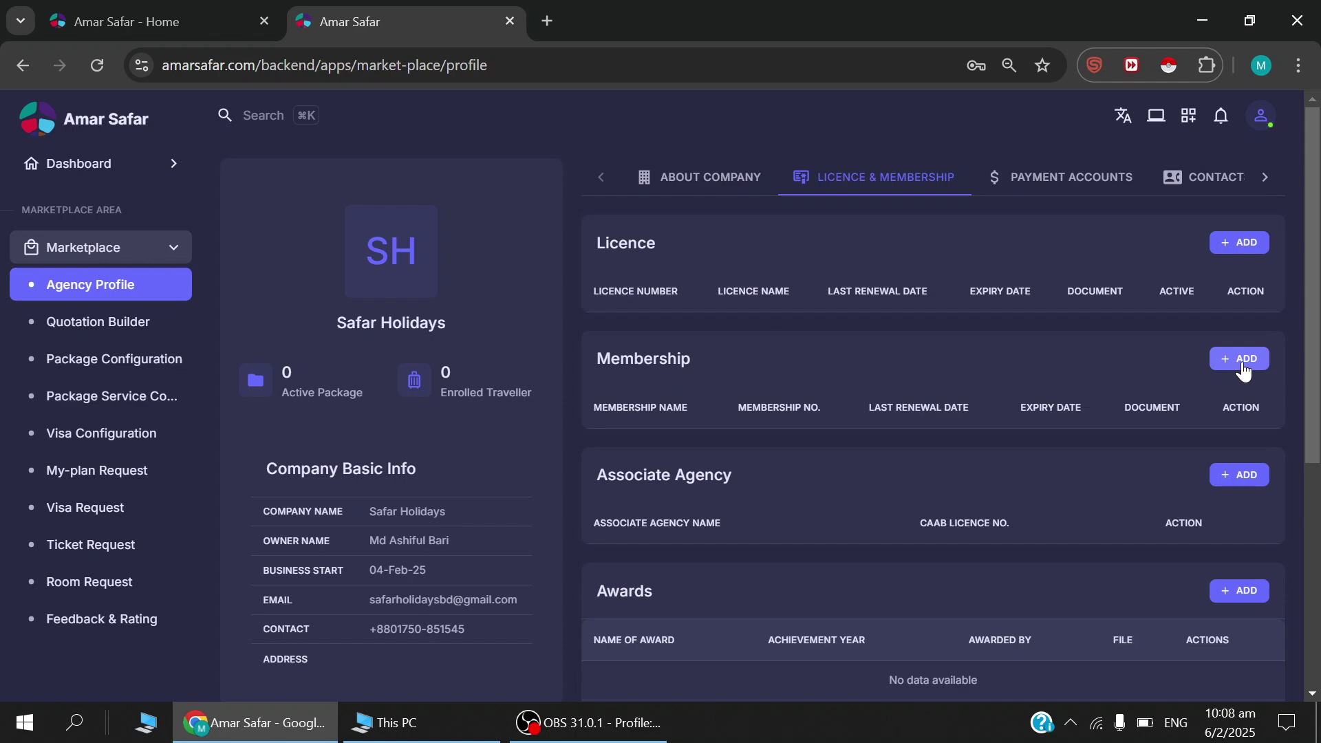
# Examine the forms for adding an agency membership and an associate agency, closing each without saving
pyautogui.click(1238, 365)
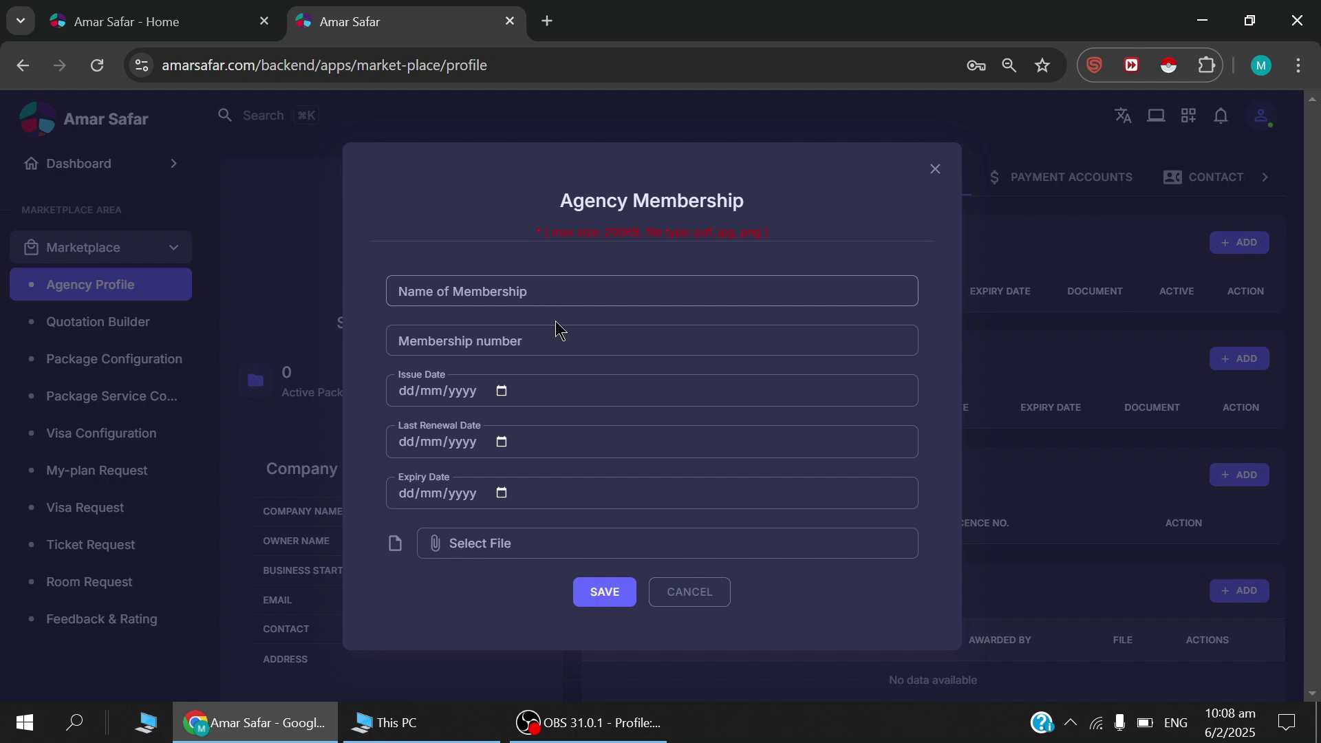
pyautogui.click(934, 172)
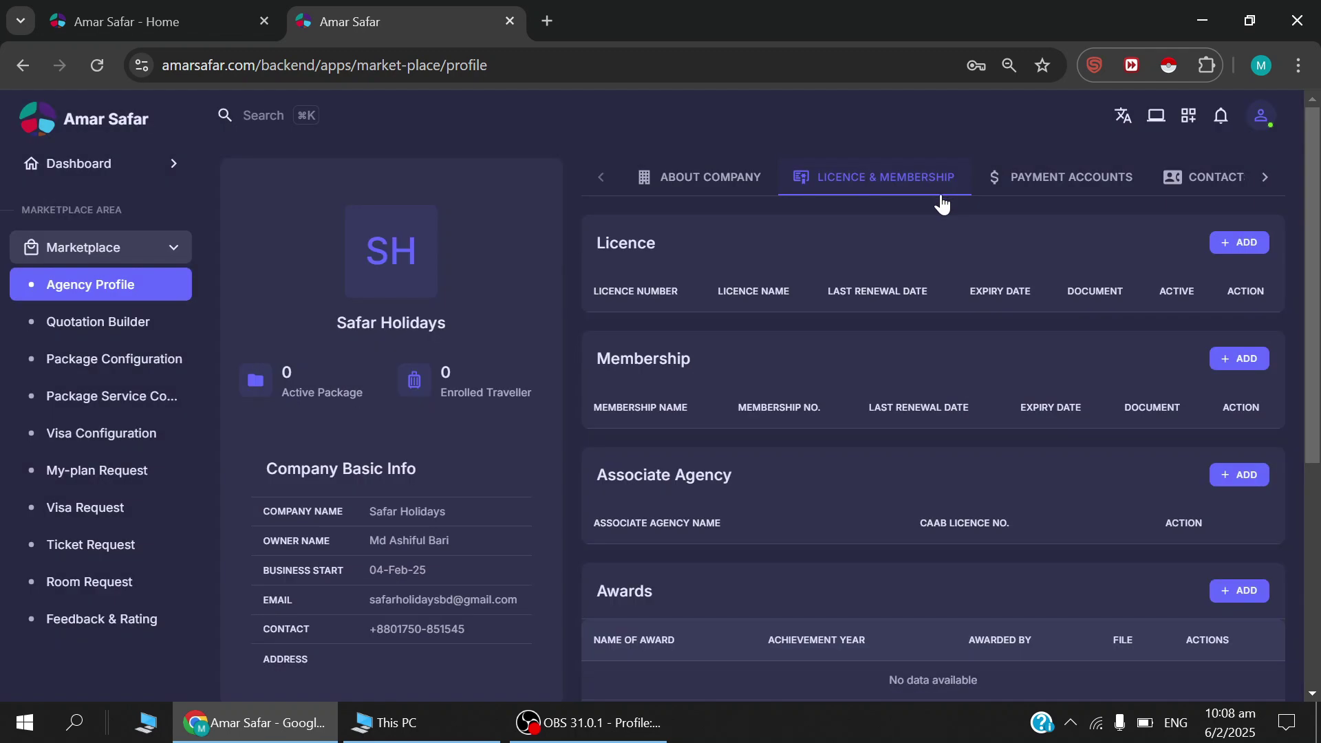
pyautogui.click(1248, 480)
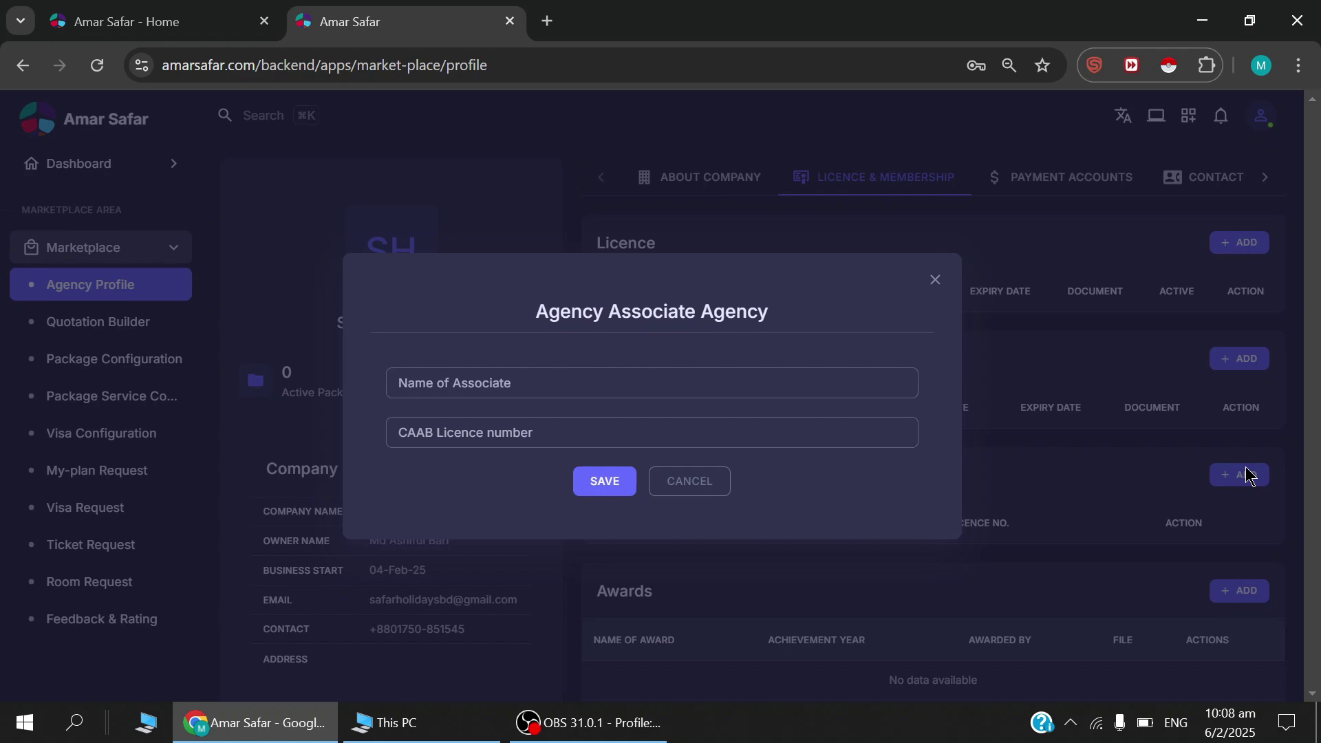
pyautogui.click(933, 281)
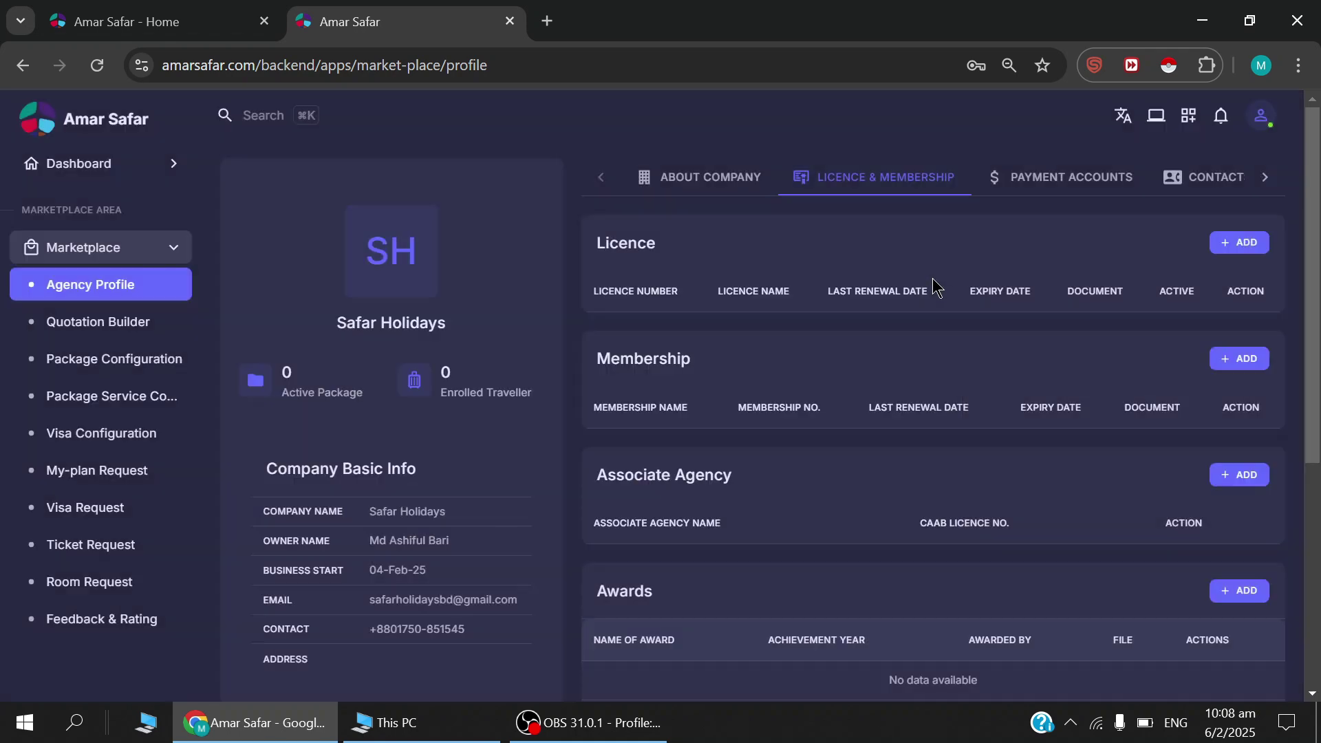
# Examine the form for adding an agency award and close it without saving
pyautogui.scroll(-3, 958, 325)
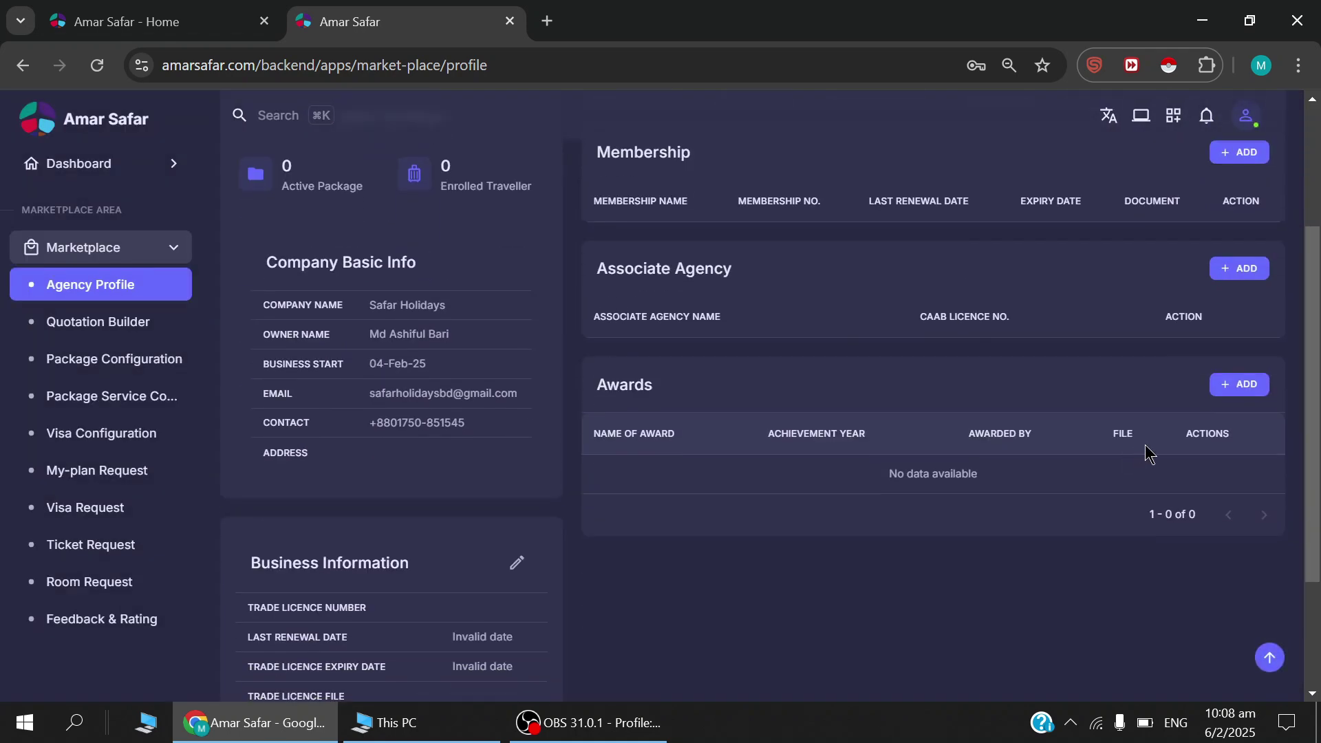
pyautogui.click(1241, 387)
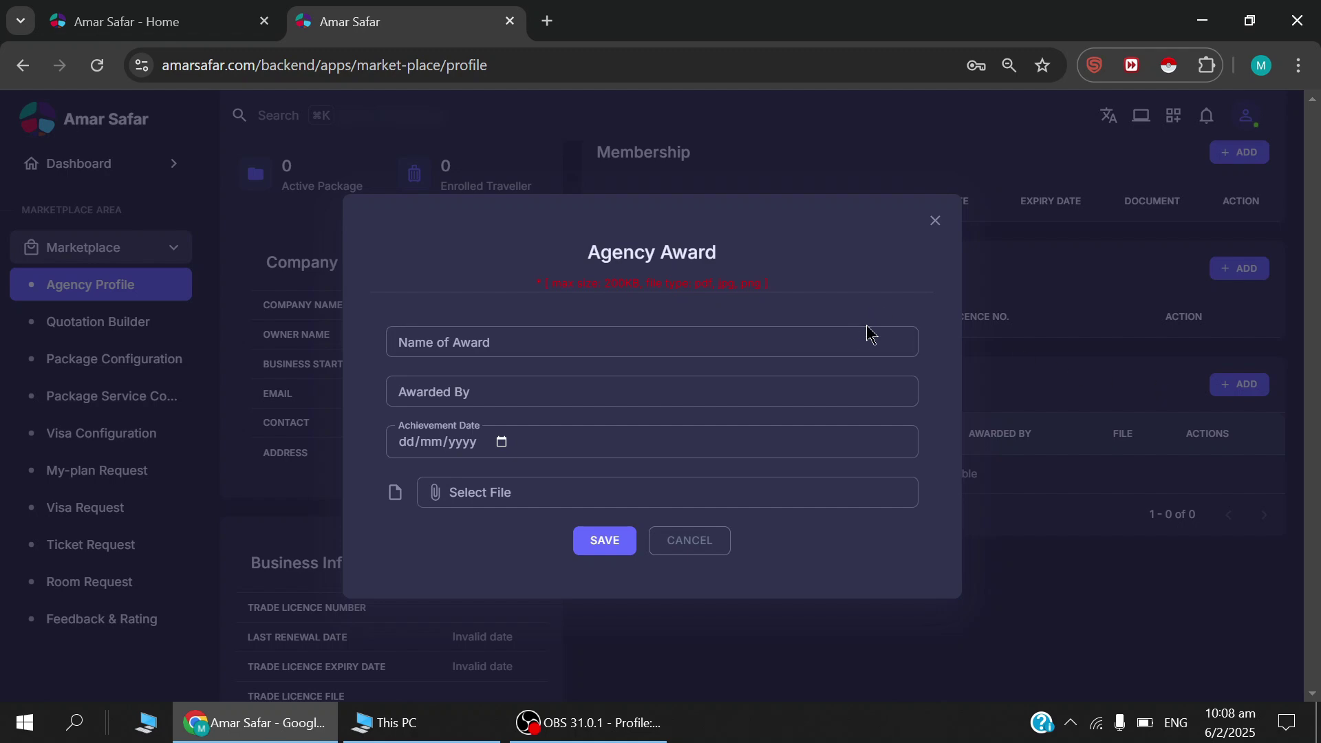
pyautogui.click(935, 220)
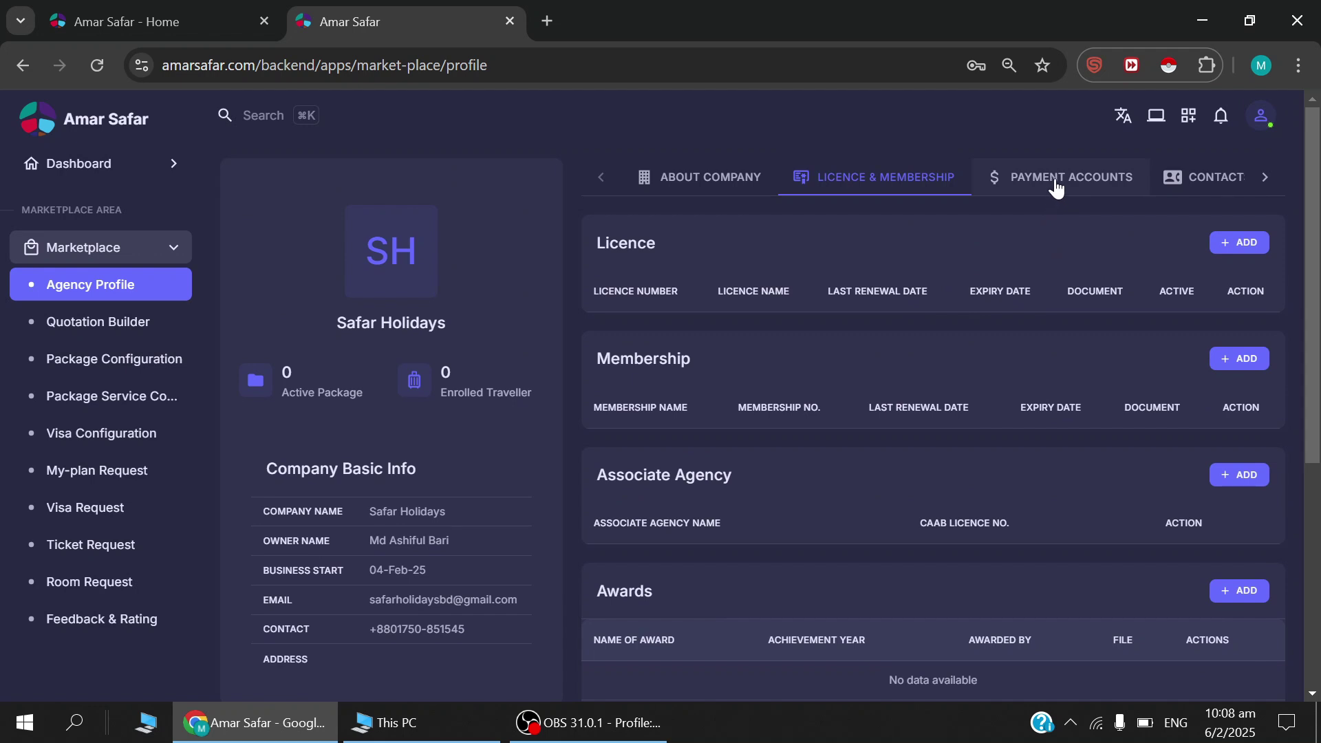
# Examine the form for adding an agency bank account under Payment Accounts and close it without saving
pyautogui.click(1064, 188)
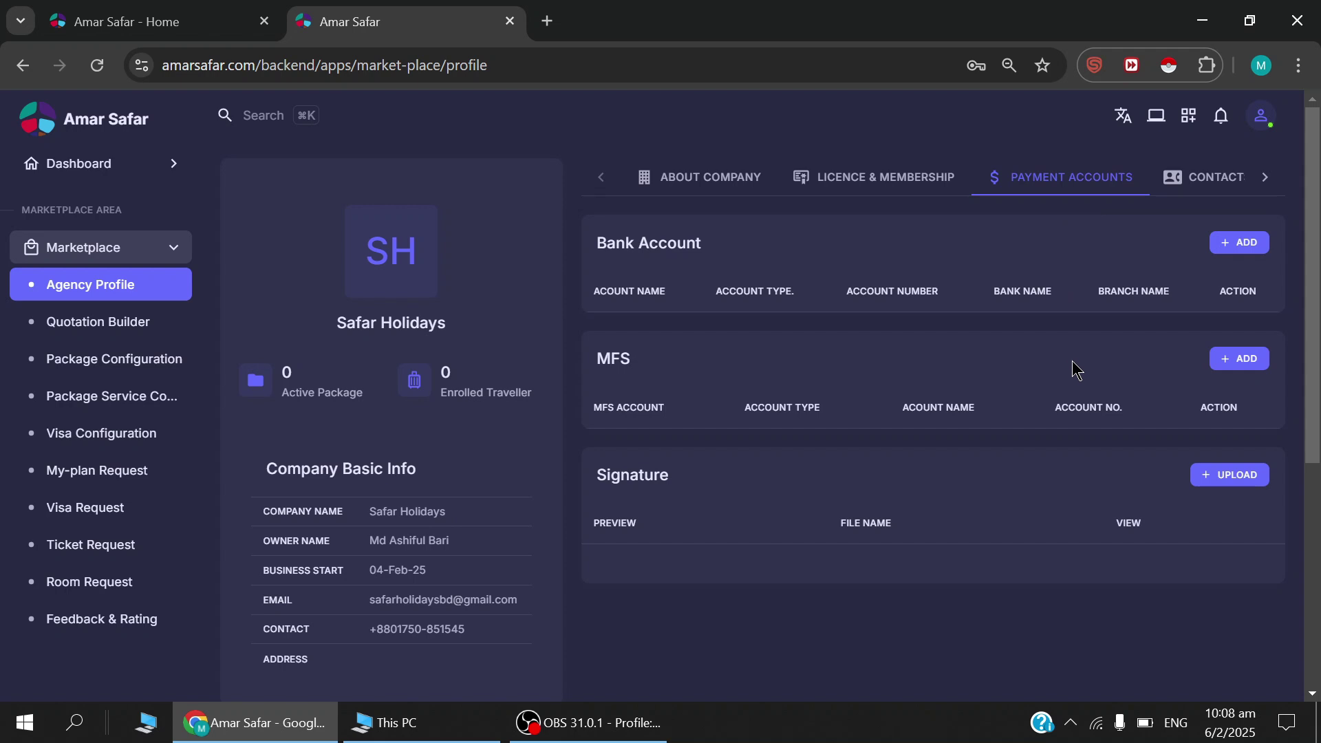
pyautogui.click(1244, 248)
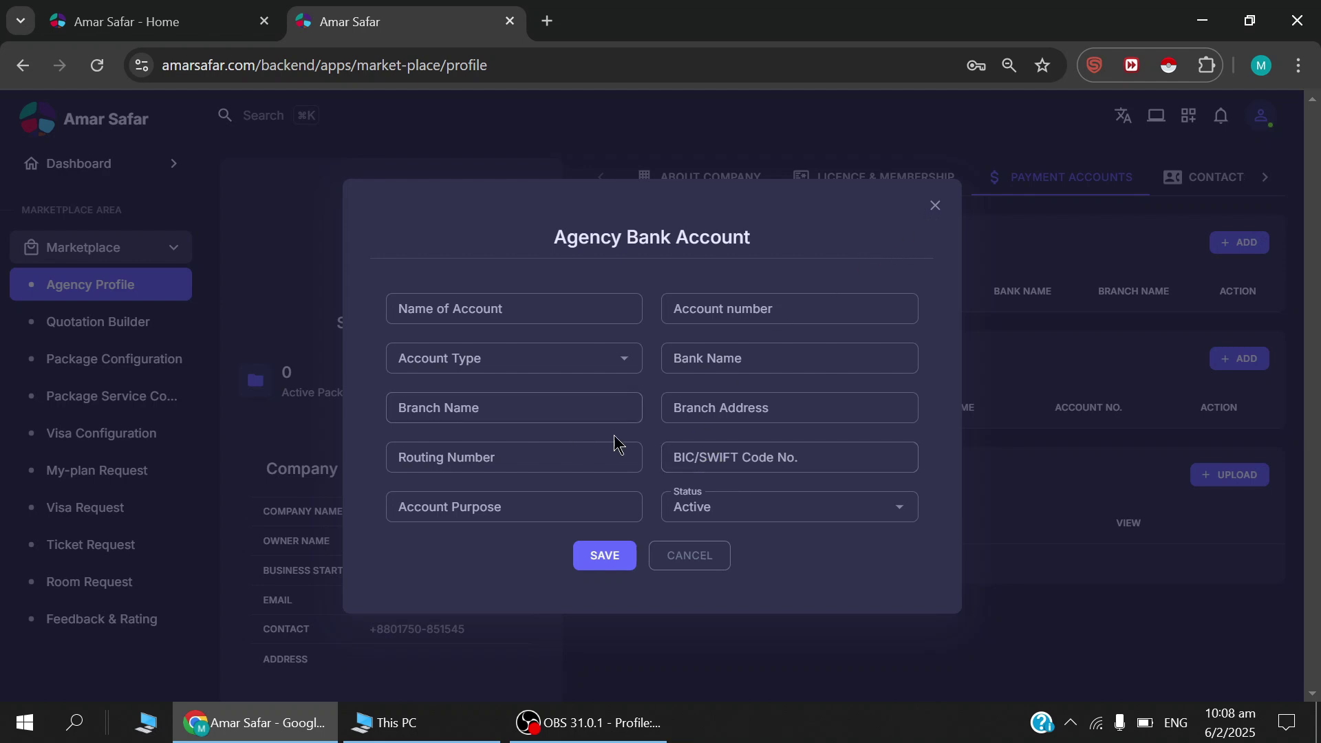
pyautogui.click(934, 213)
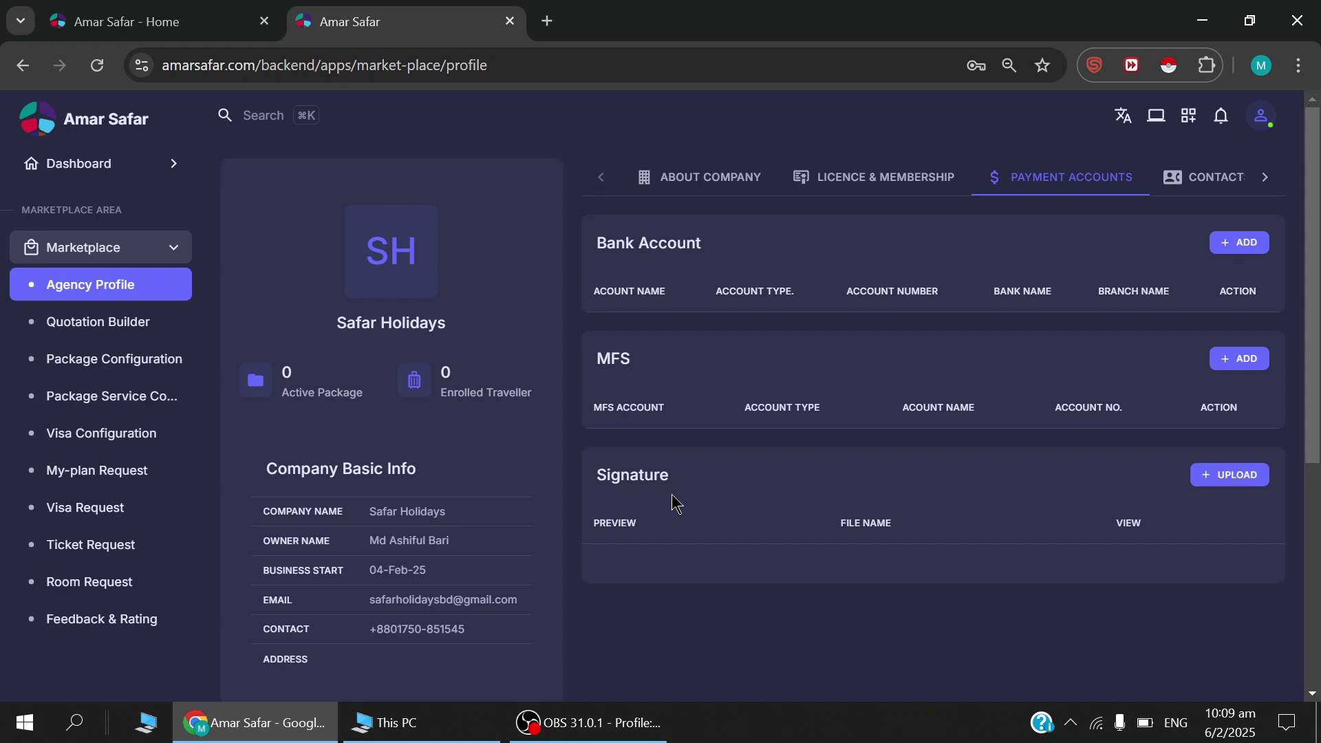
# Examine the local contact form under Contacts, including the package and payment contact fields, and cancel it without submitting
pyautogui.click(1215, 180)
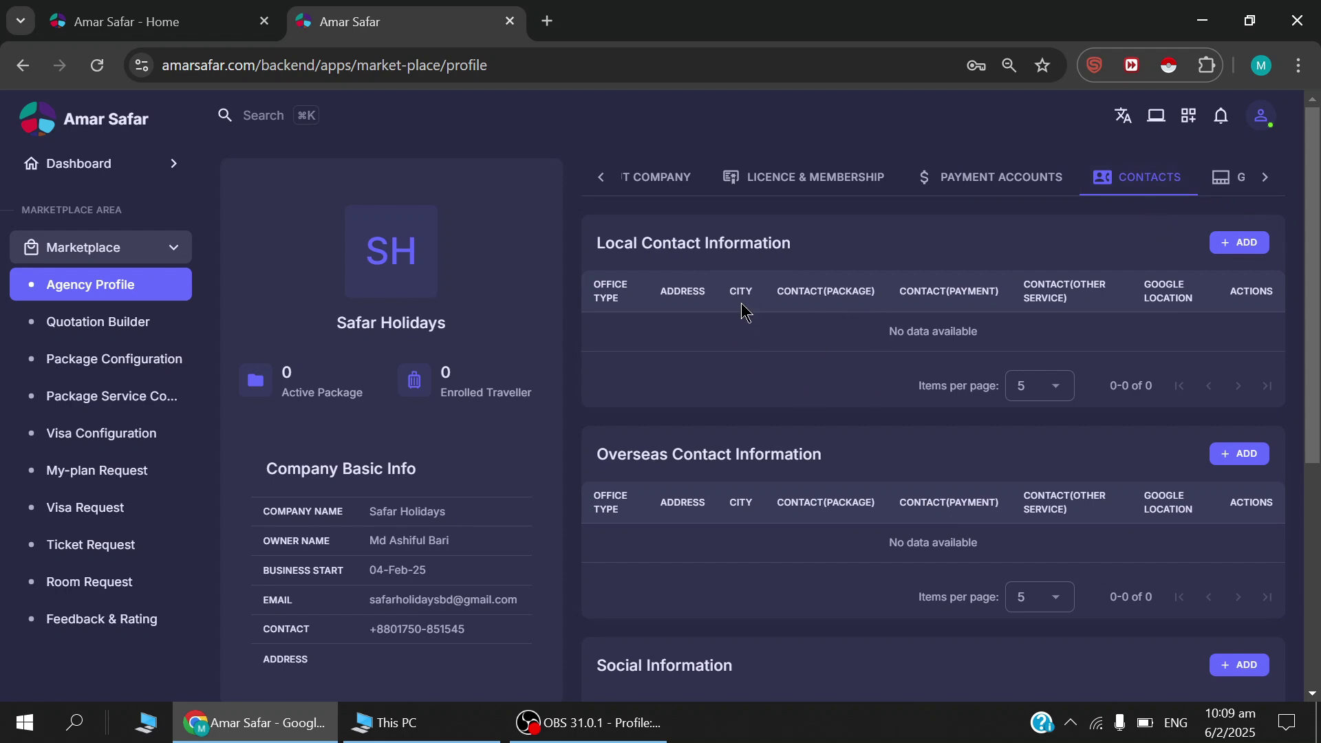
pyautogui.click(1241, 245)
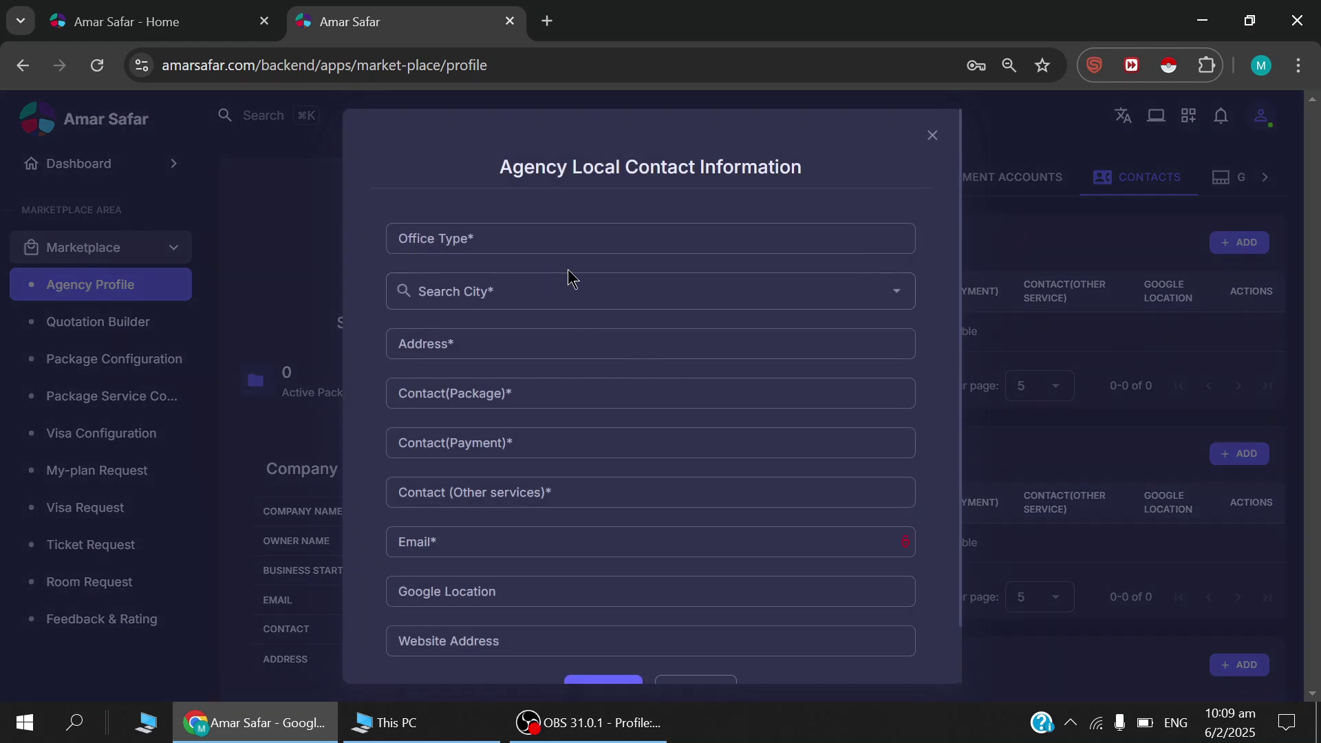
pyautogui.scroll(-2, 557, 236)
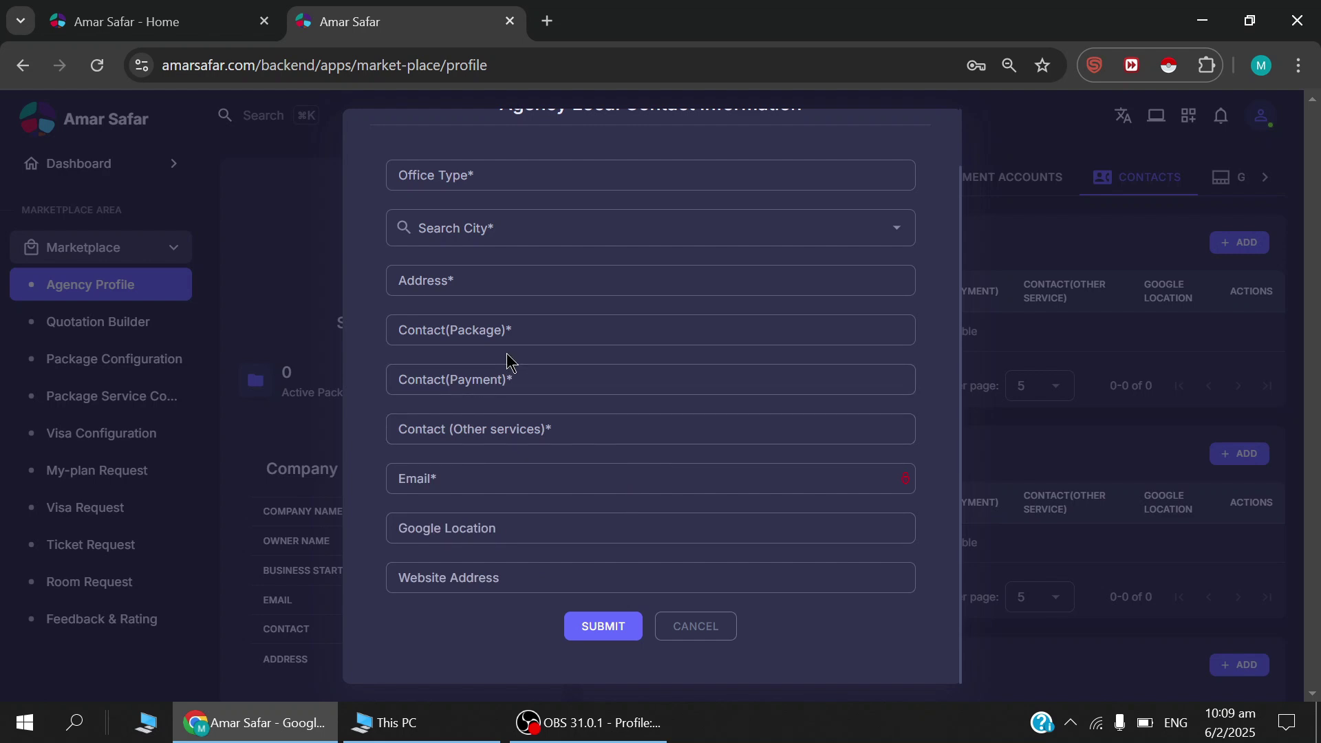
pyautogui.scroll(2, 509, 354)
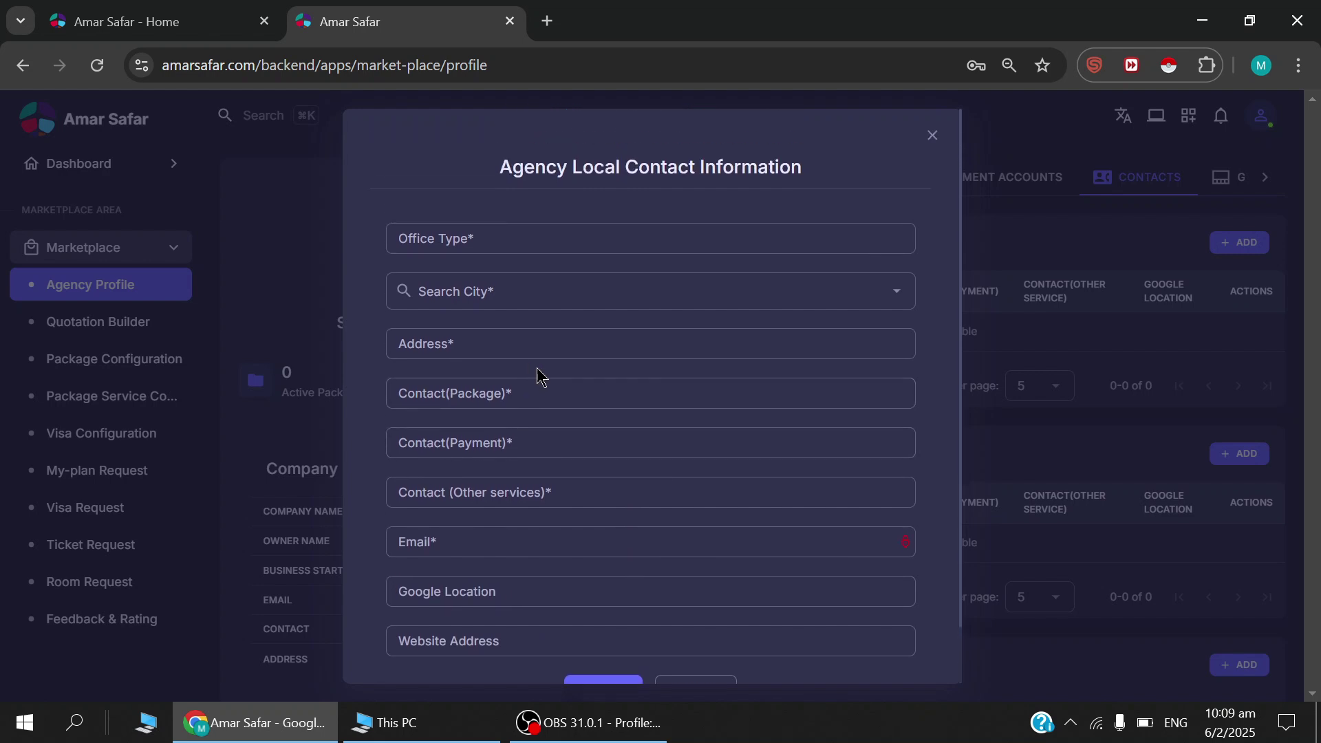
pyautogui.click(403, 396)
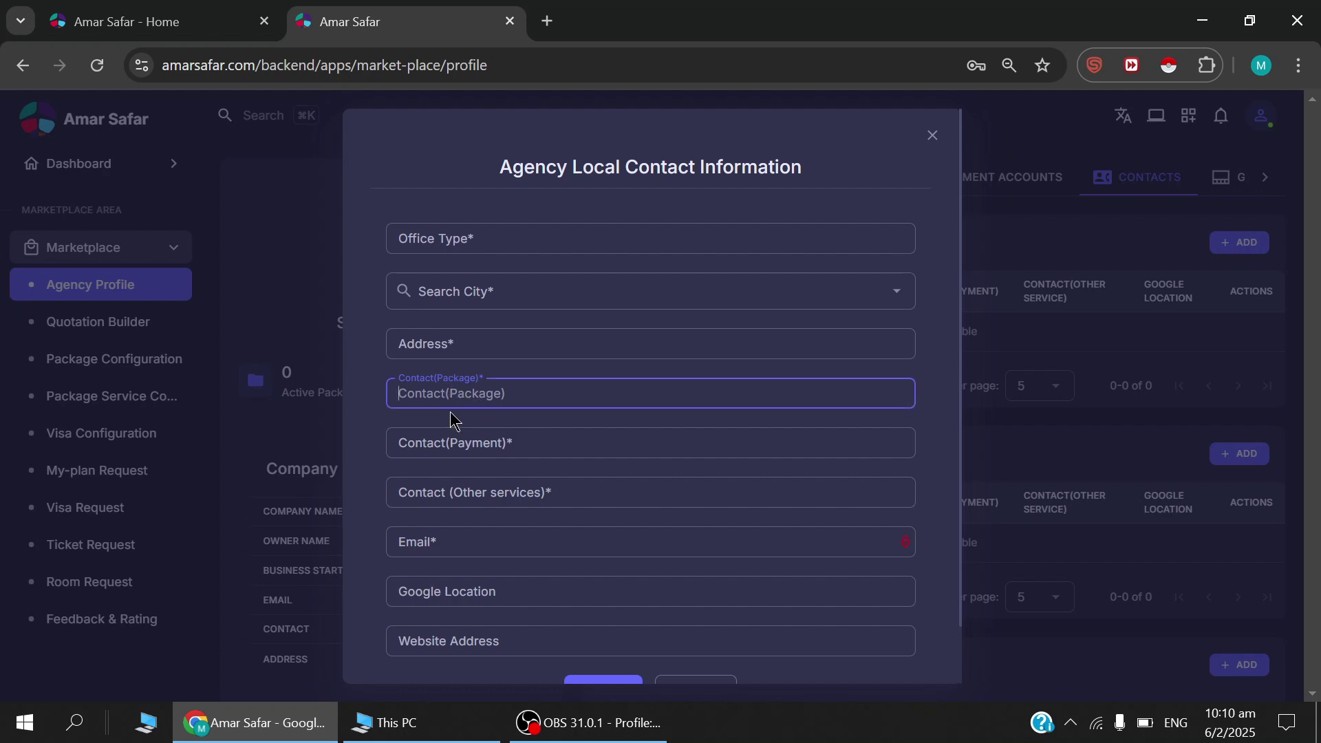
pyautogui.click(423, 445)
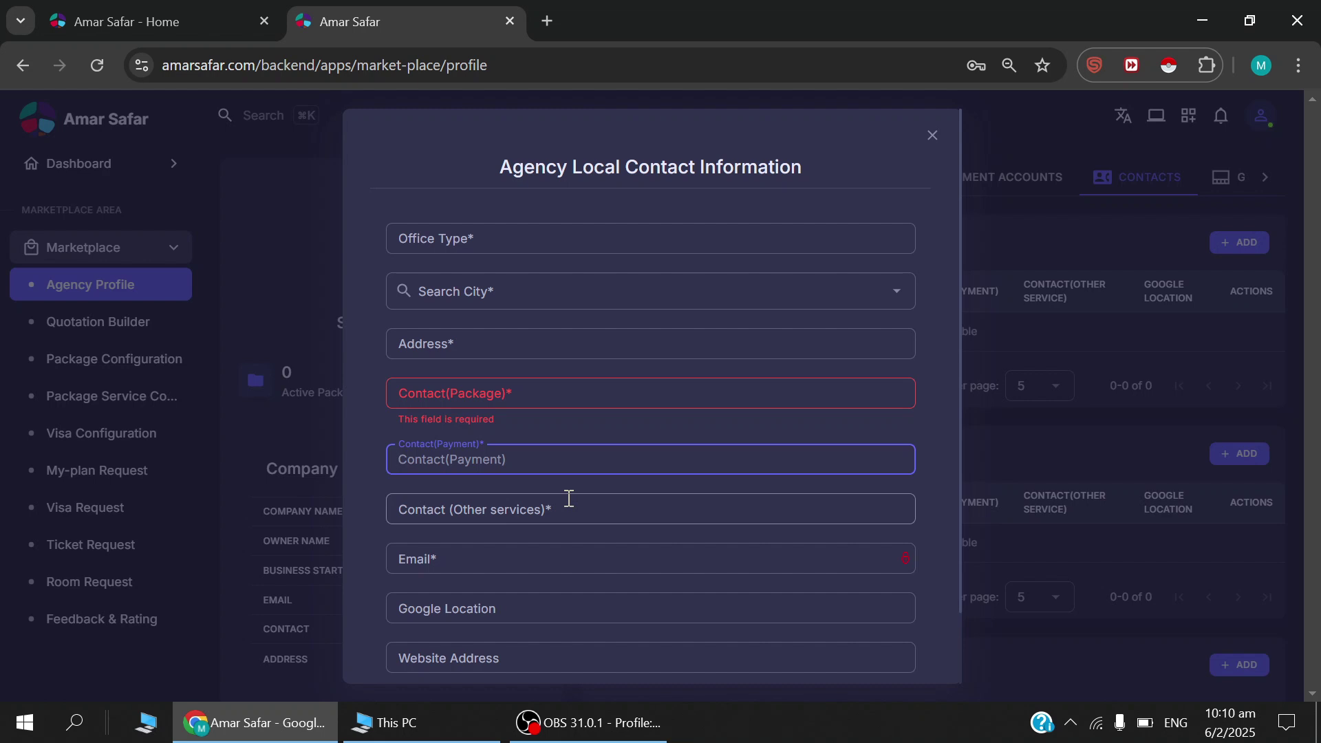
pyautogui.scroll(-2, 577, 544)
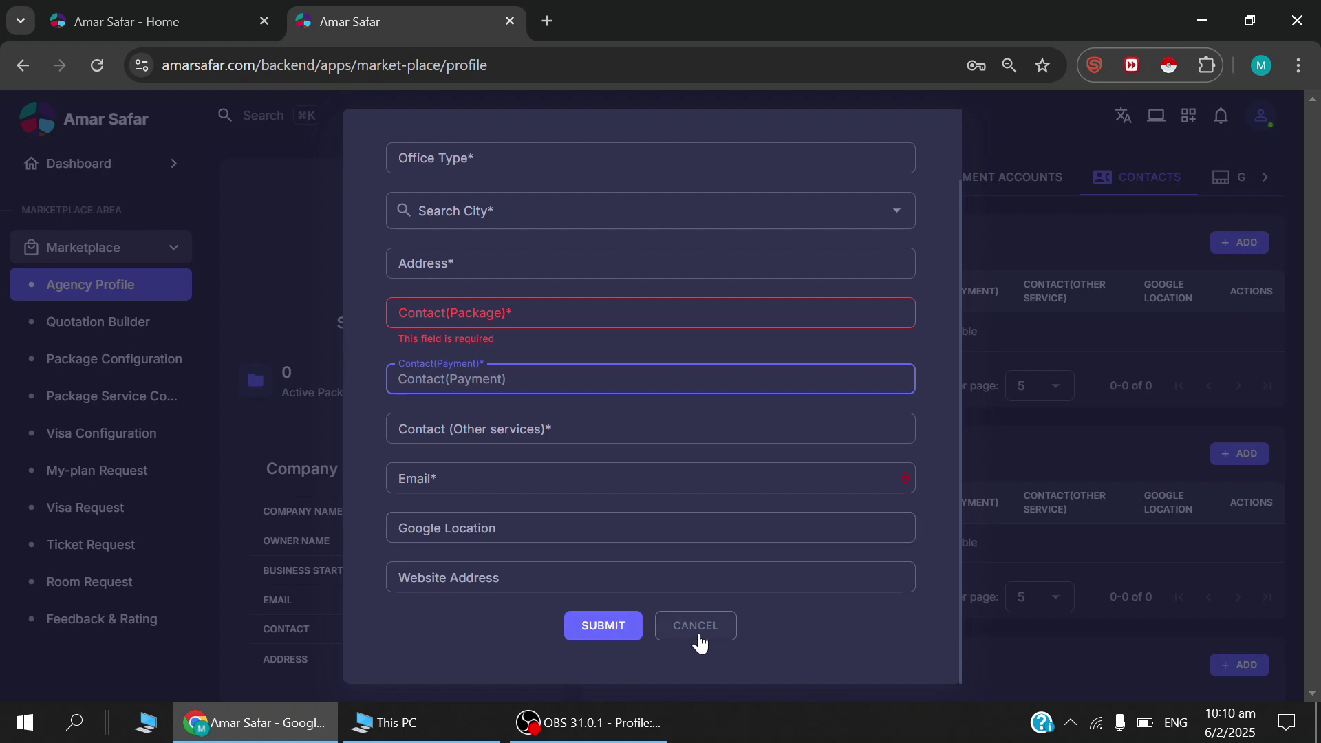
pyautogui.scroll(2, 705, 637)
pyautogui.scroll(-2, 711, 653)
pyautogui.click(695, 625)
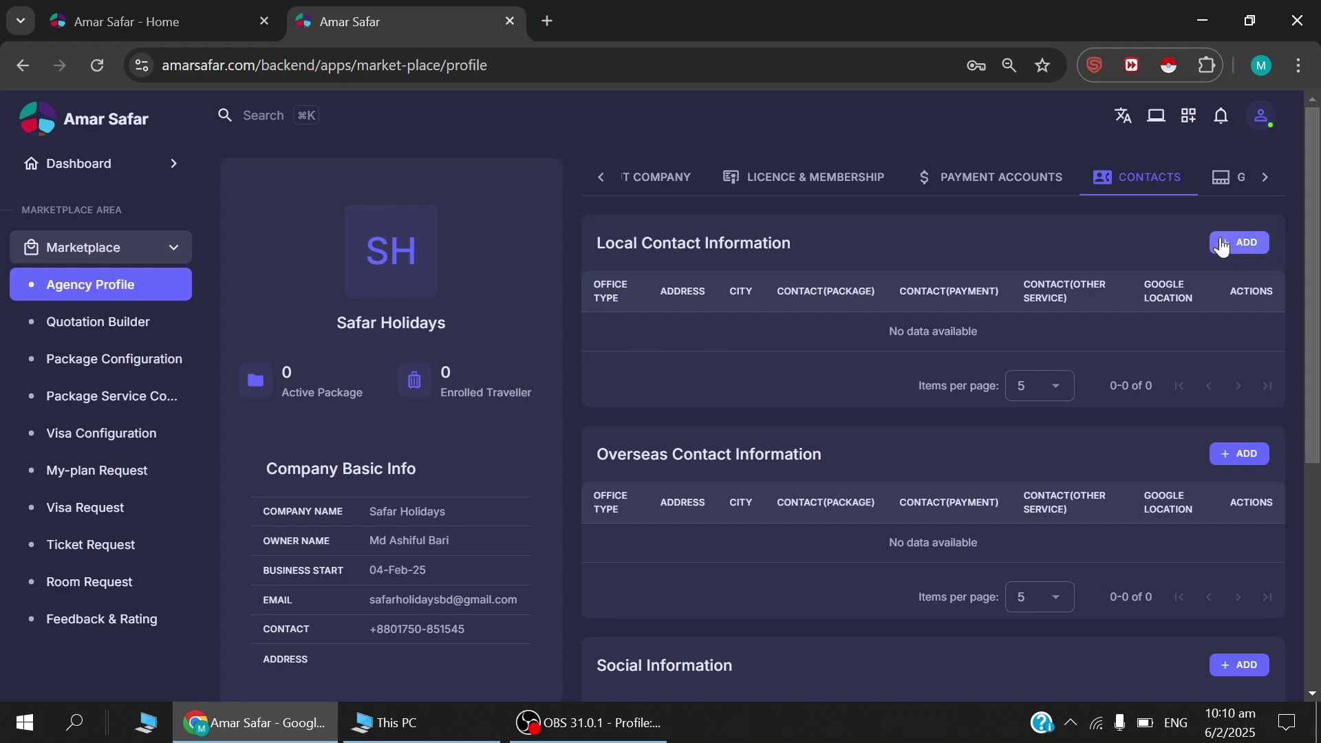
# Review the Overseas Contact Information section, and examine the platform choices for adding a social contact without saving
pyautogui.moveTo(597, 468); pyautogui.dragTo(846, 456)
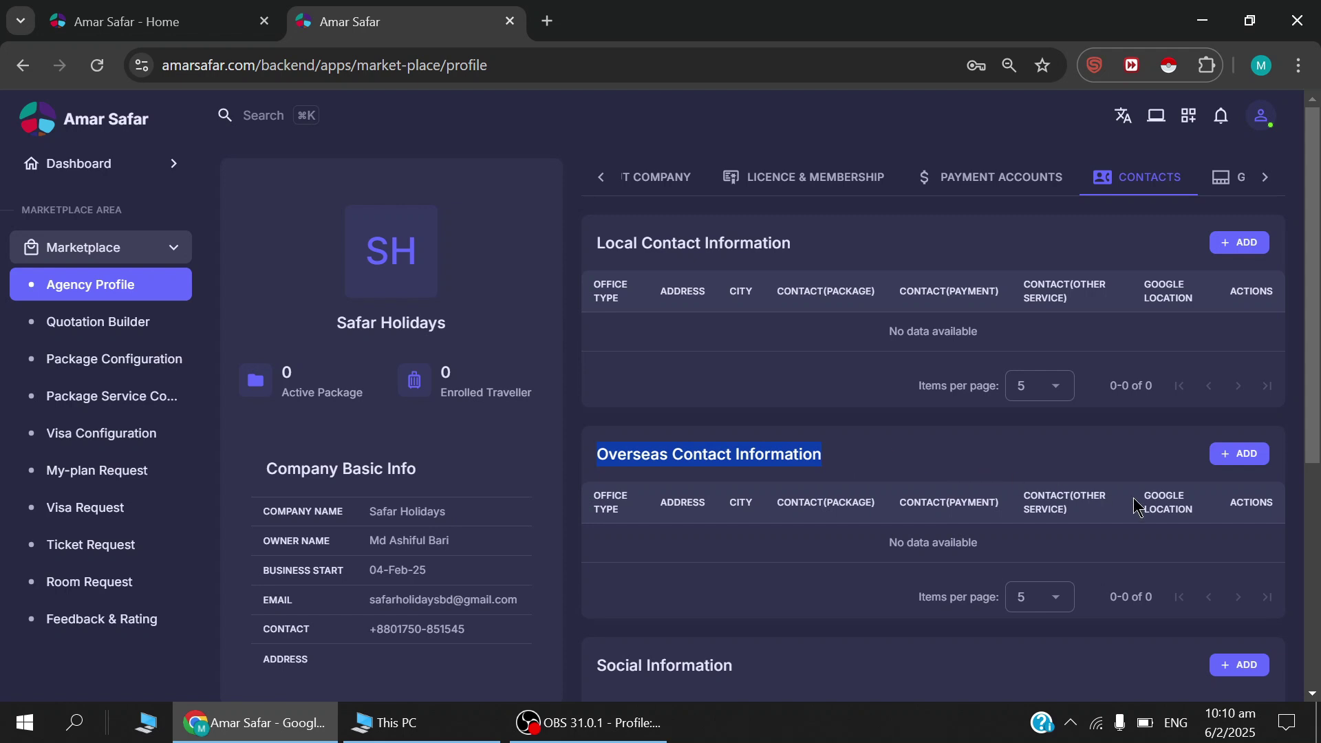
pyautogui.scroll(-3, 1236, 456)
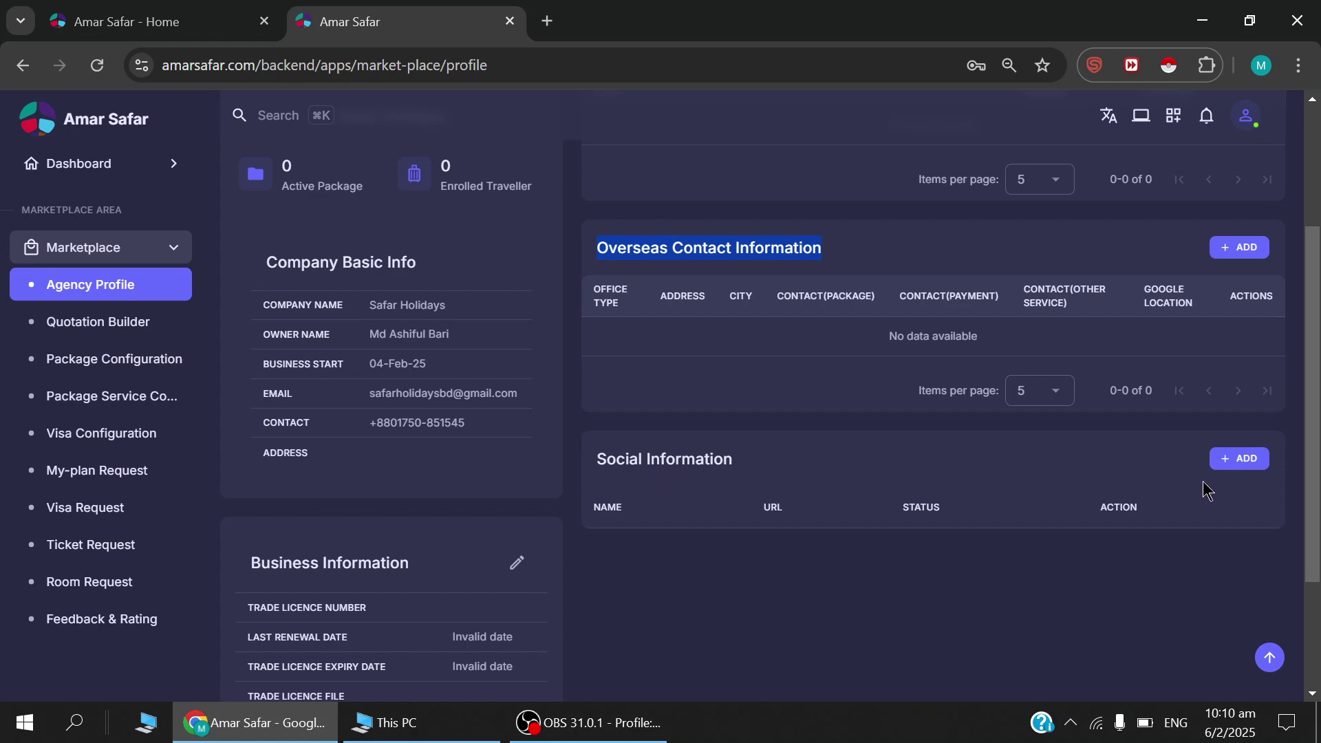
pyautogui.click(1234, 468)
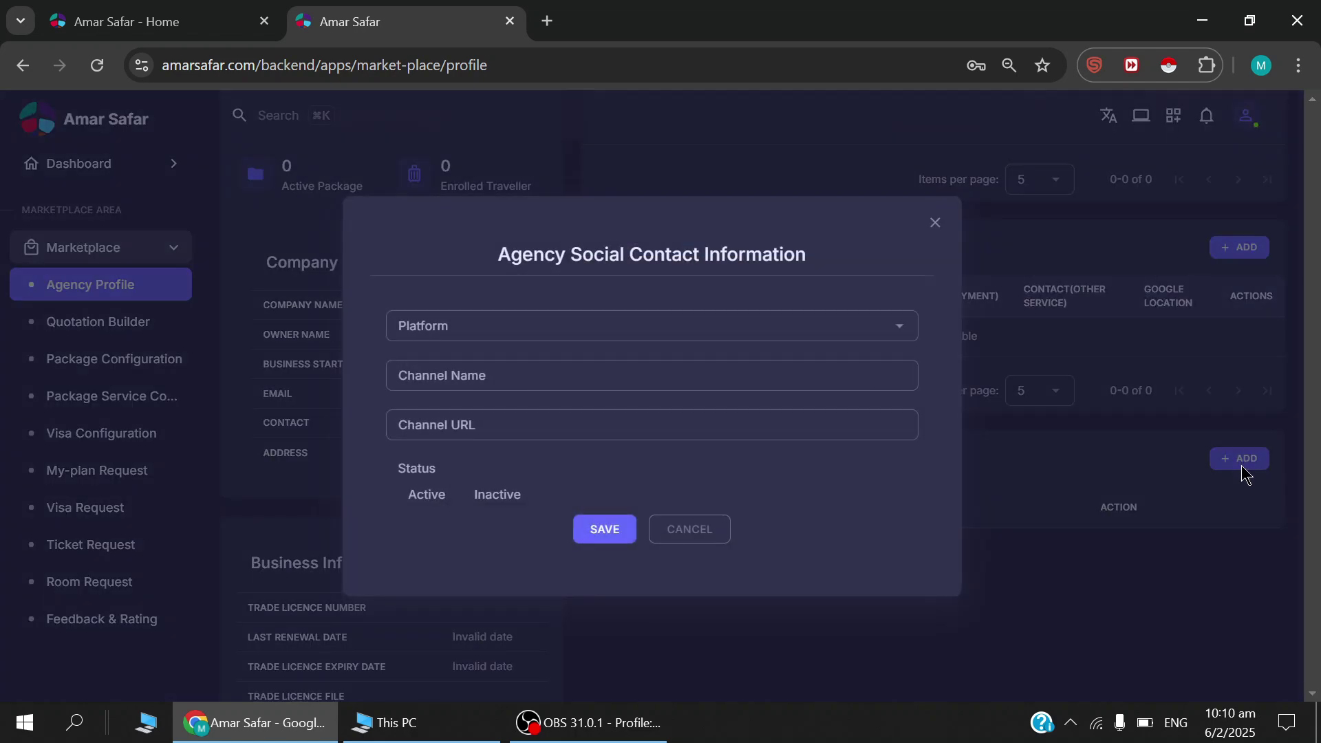
pyautogui.click(715, 335)
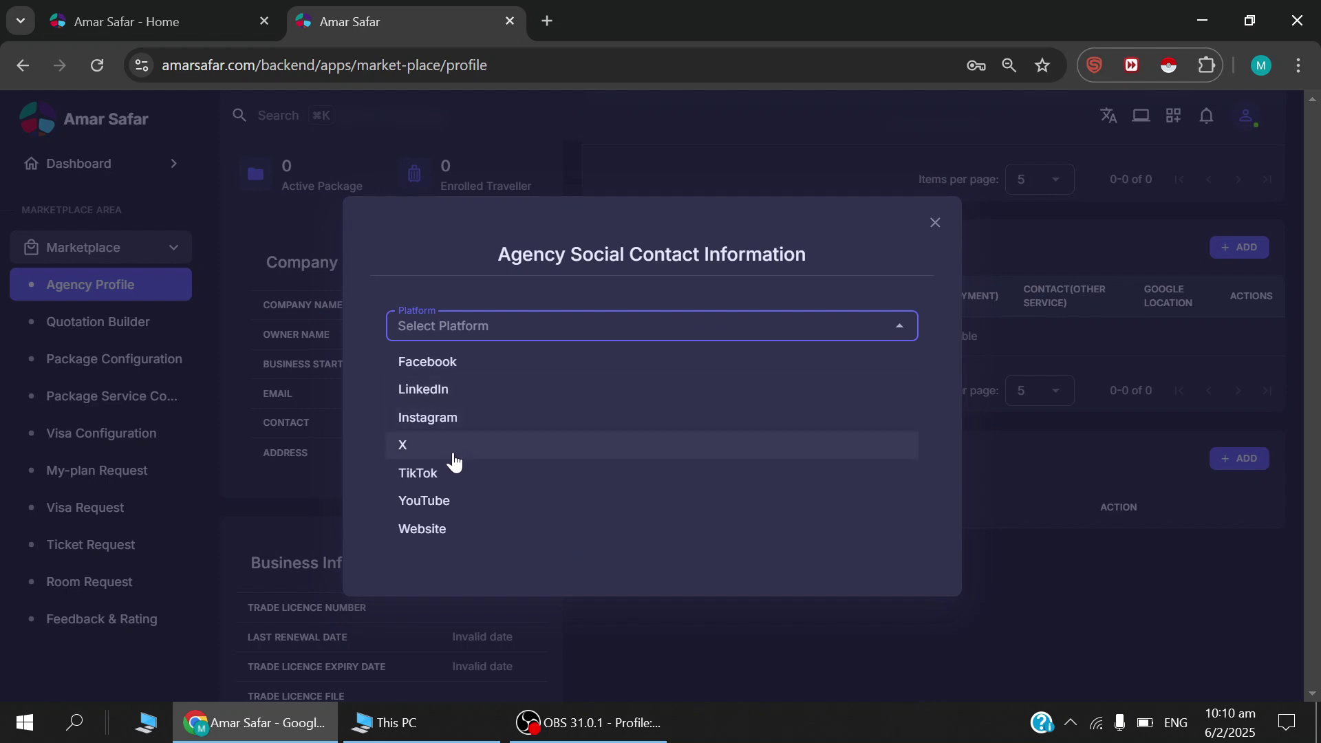
pyautogui.click(883, 286)
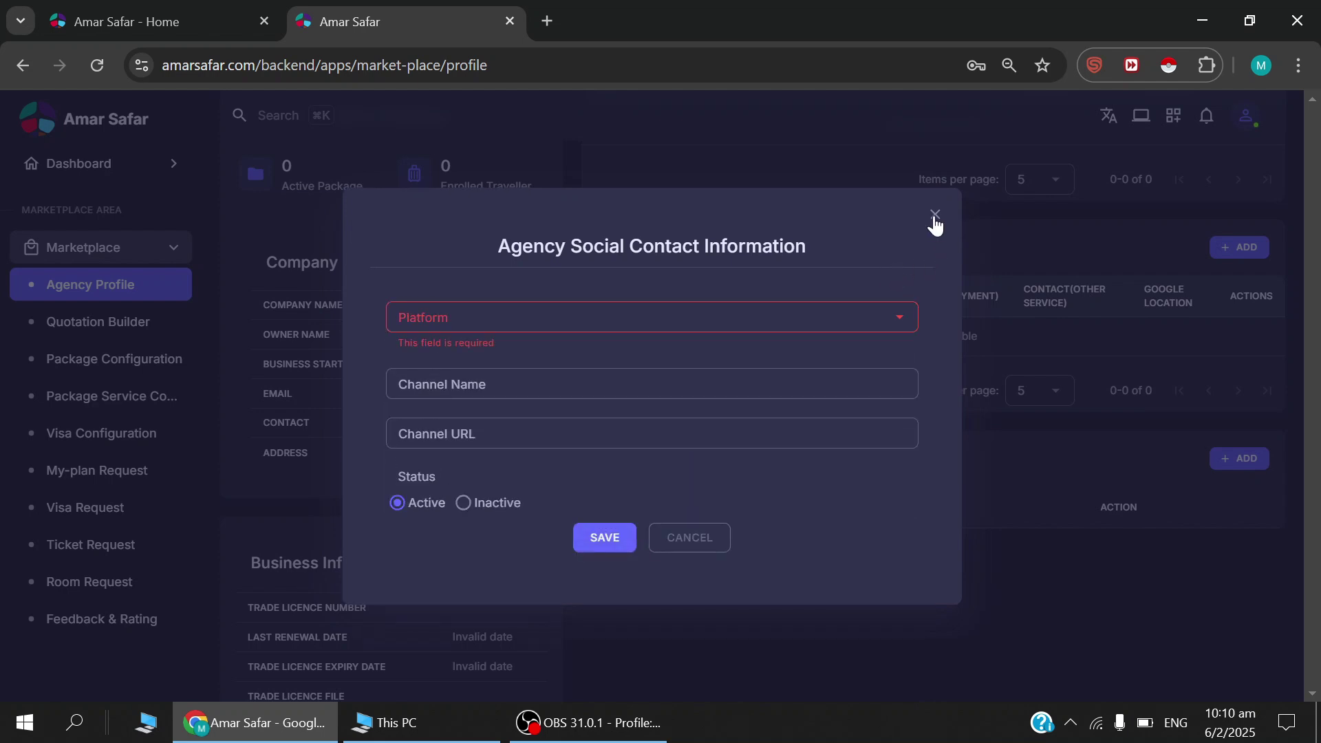
pyautogui.click(684, 540)
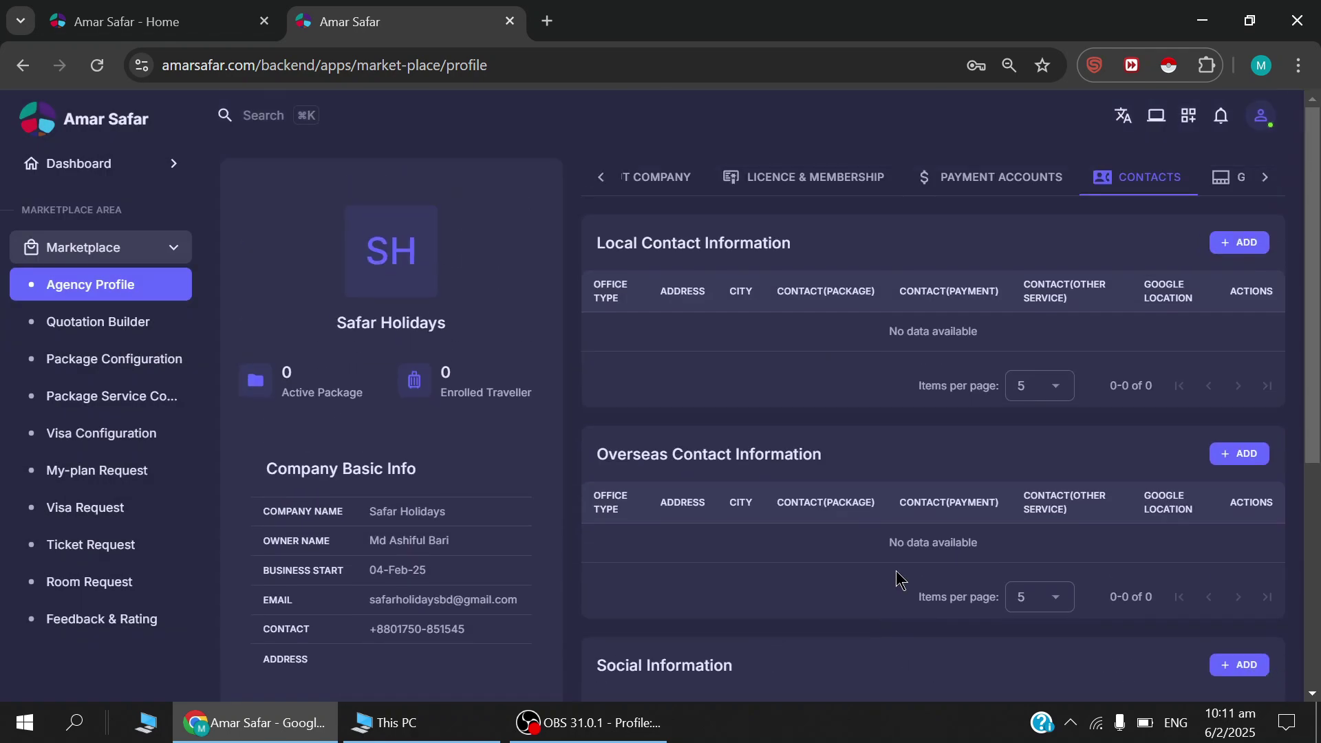
# Examine the form for adding a gallery image, cancel it, and view the Offer & Update section
pyautogui.click(1225, 185)
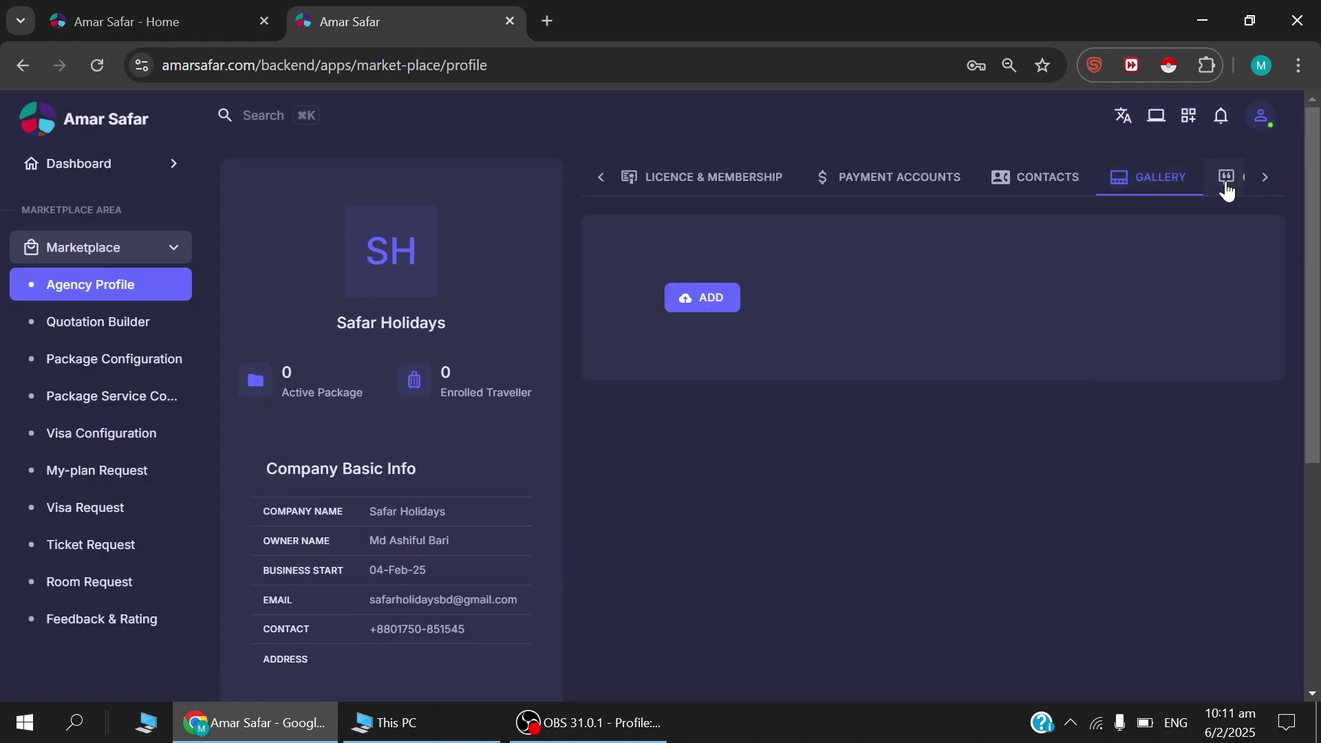
pyautogui.click(719, 307)
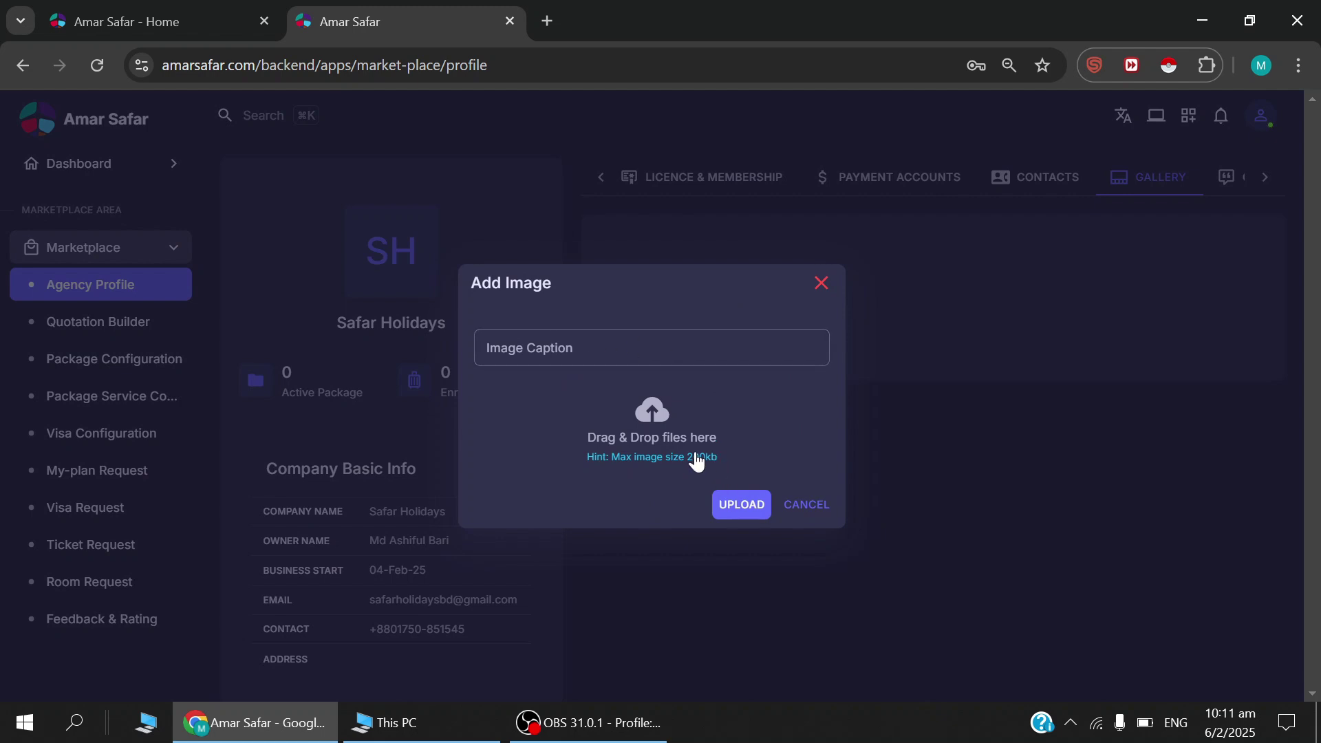
pyautogui.click(818, 510)
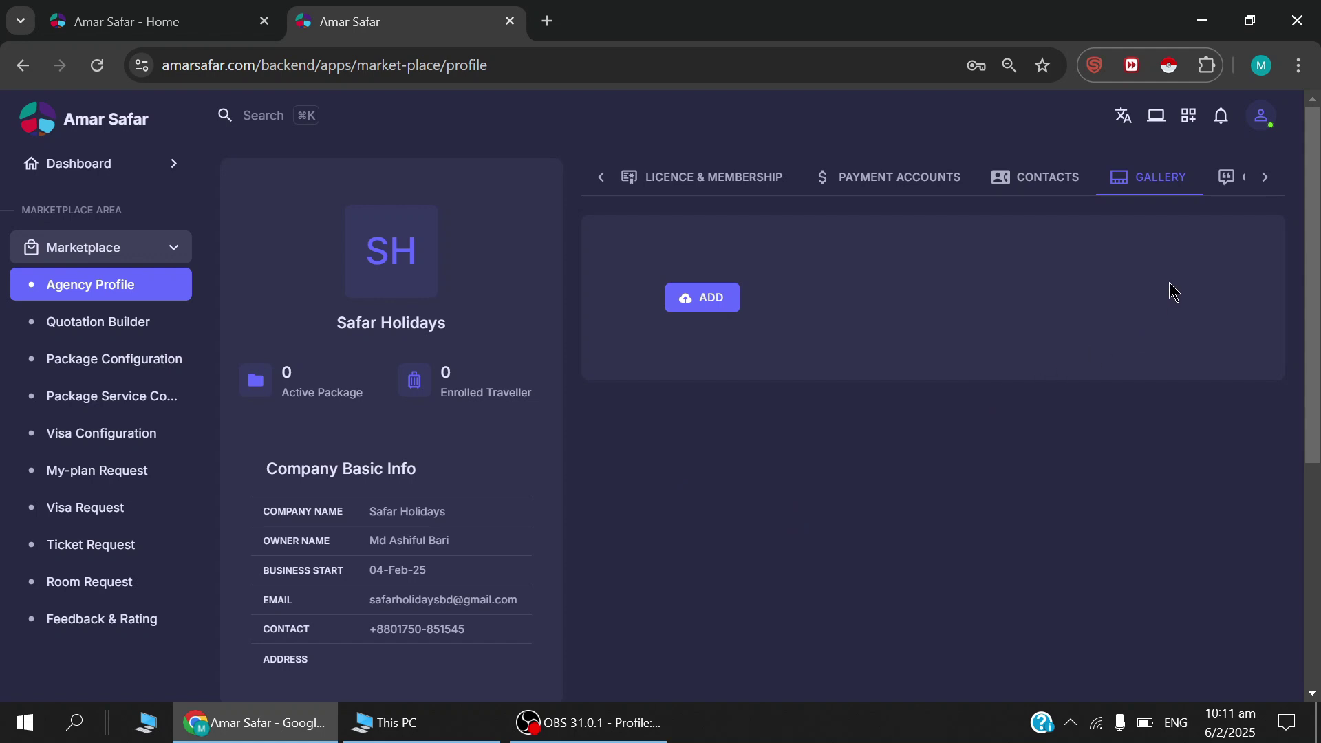
pyautogui.click(1225, 180)
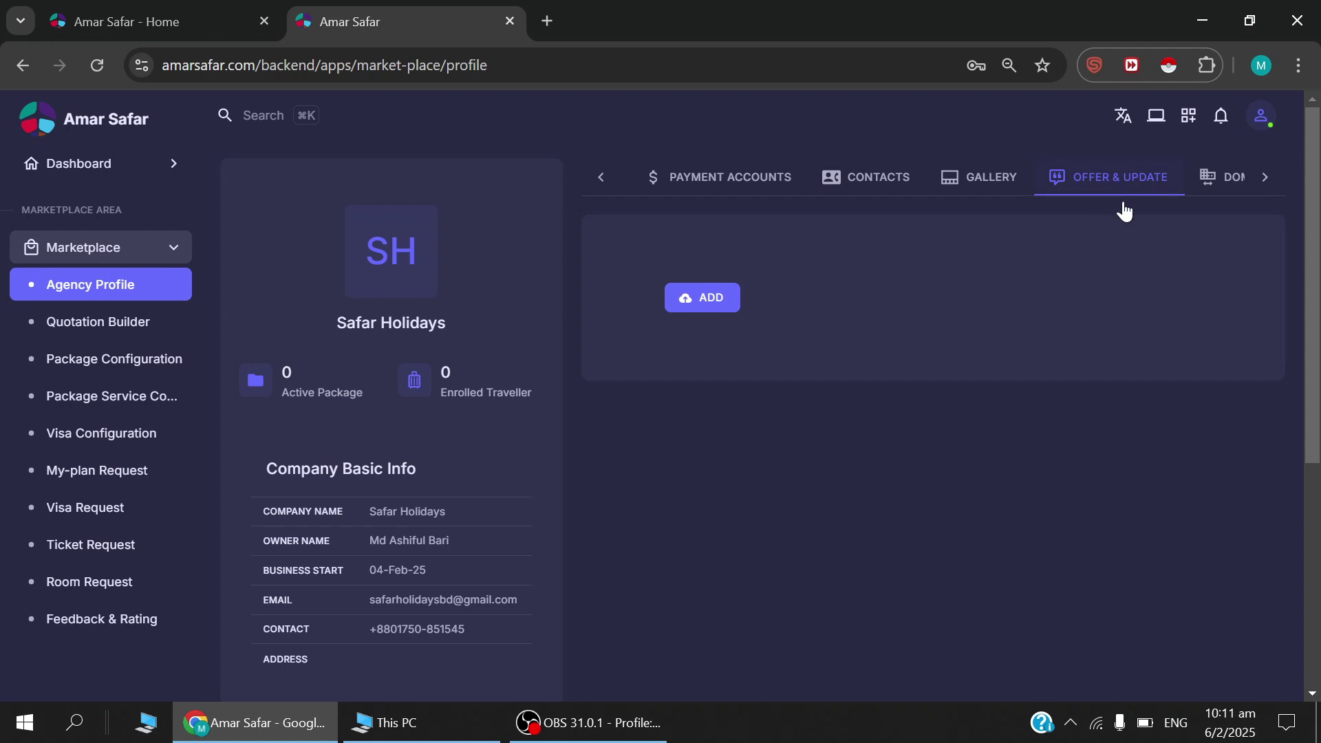
# Examine the domain names offered when adding a package domain under Domain, and close the form without saving
pyautogui.click(1212, 183)
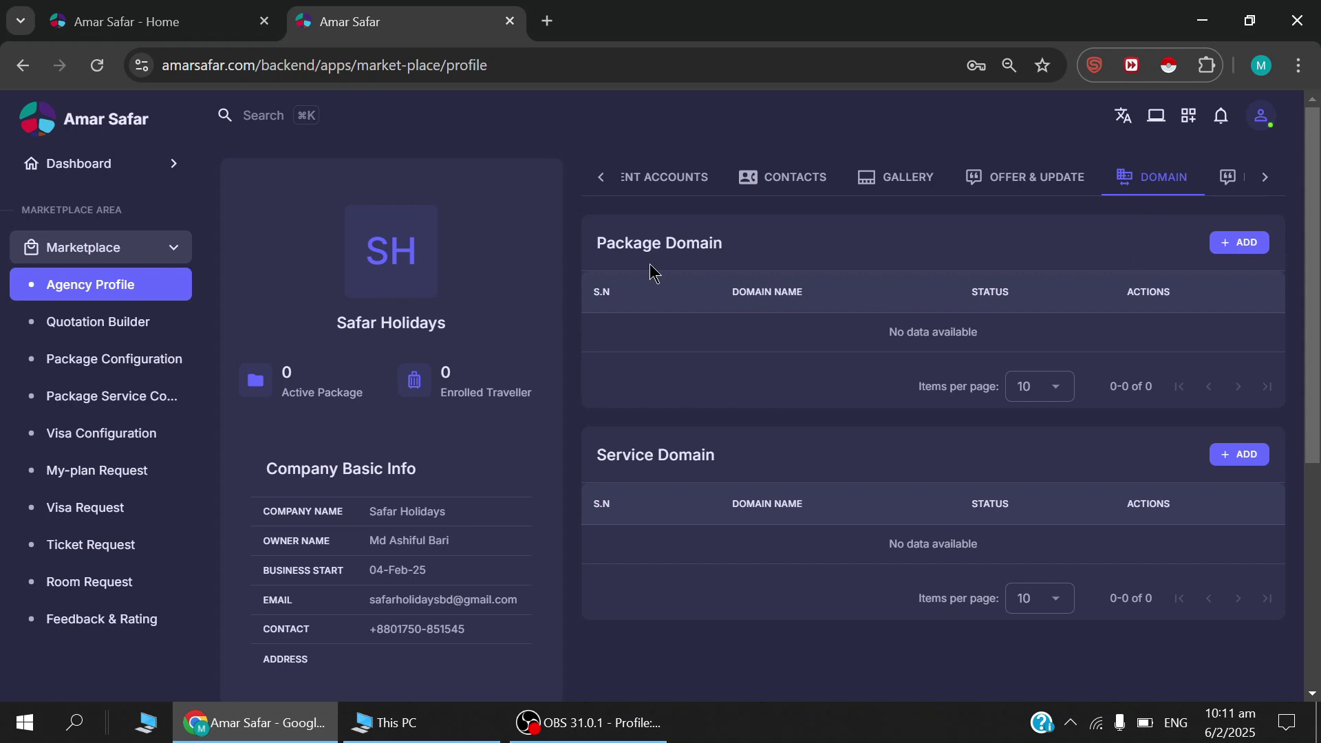
pyautogui.moveTo(602, 249); pyautogui.dragTo(743, 255)
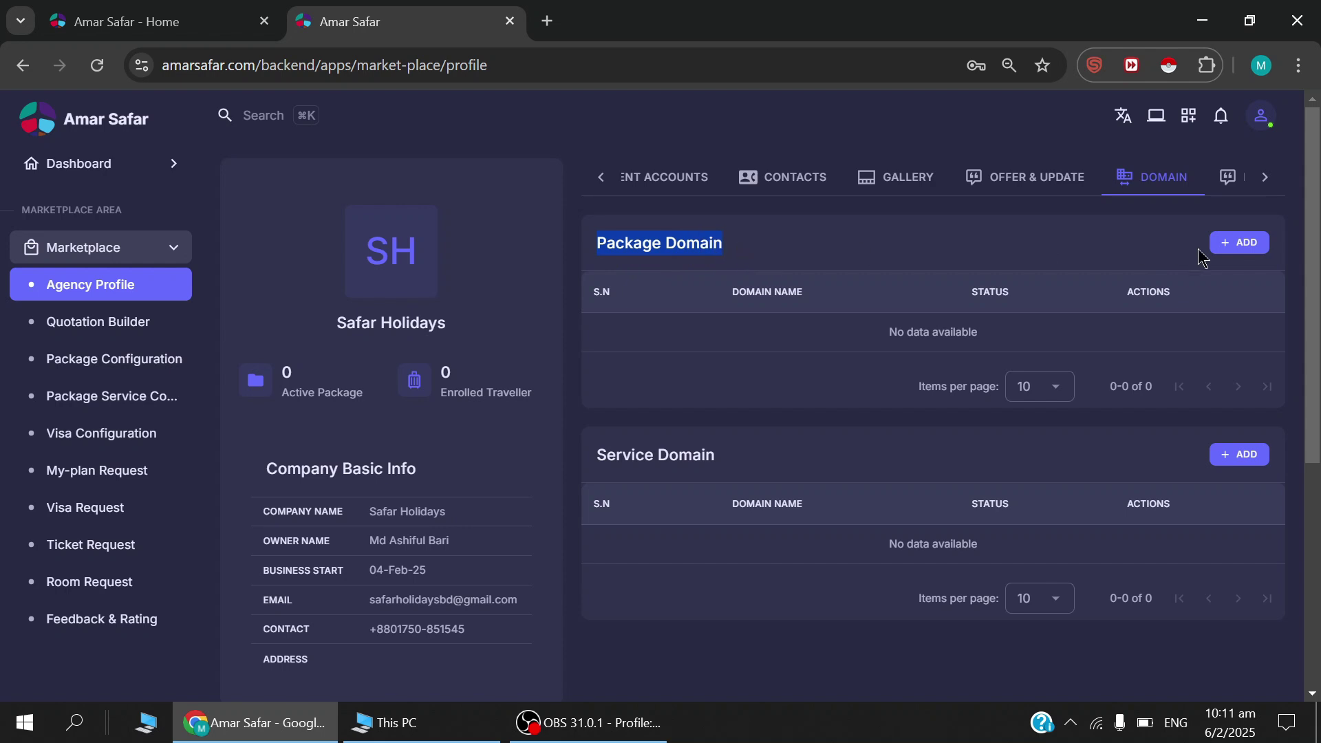
pyautogui.click(1238, 245)
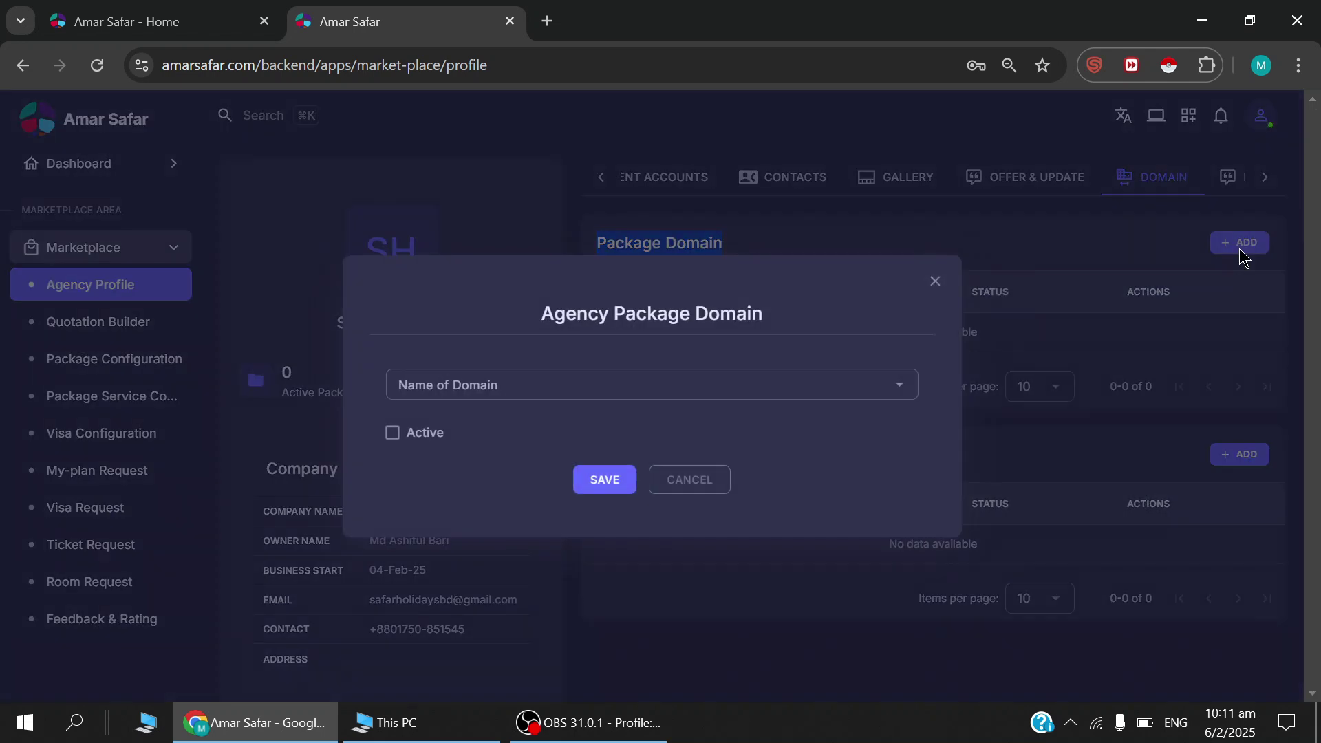
pyautogui.click(696, 401)
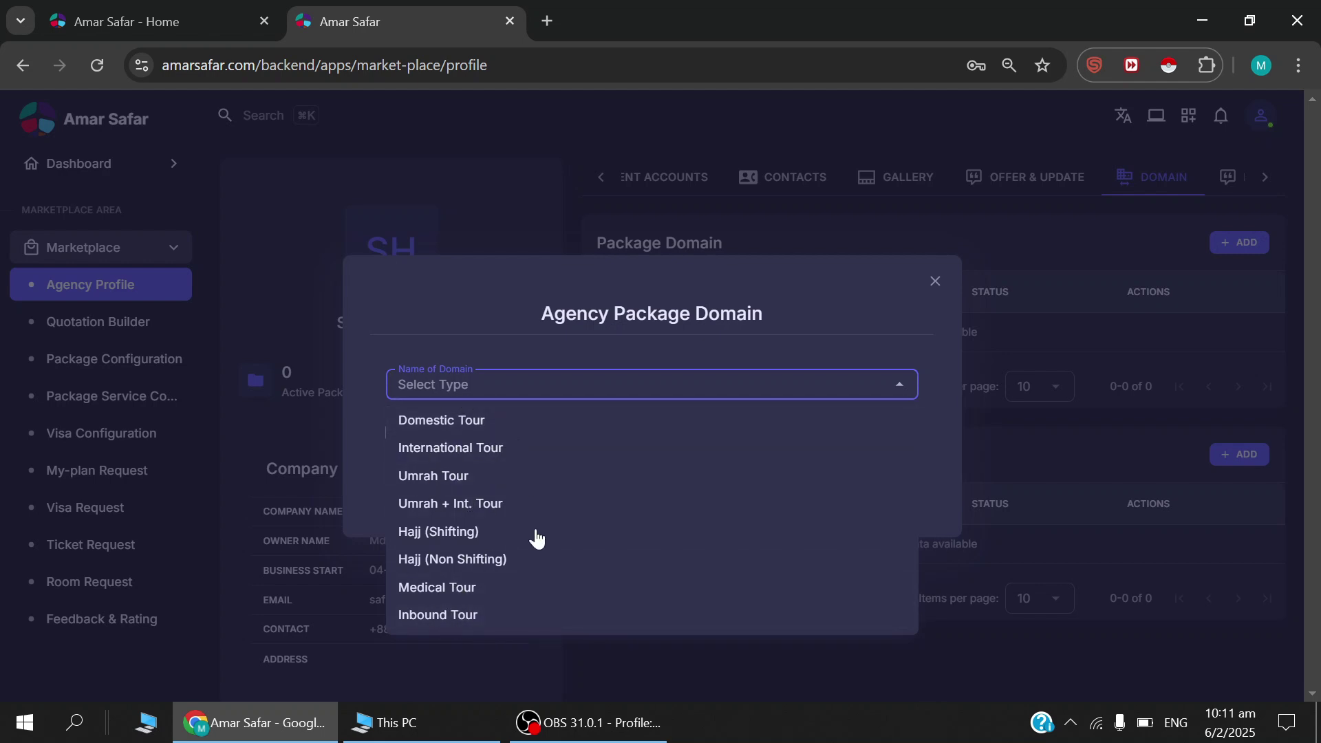
pyautogui.click(942, 290)
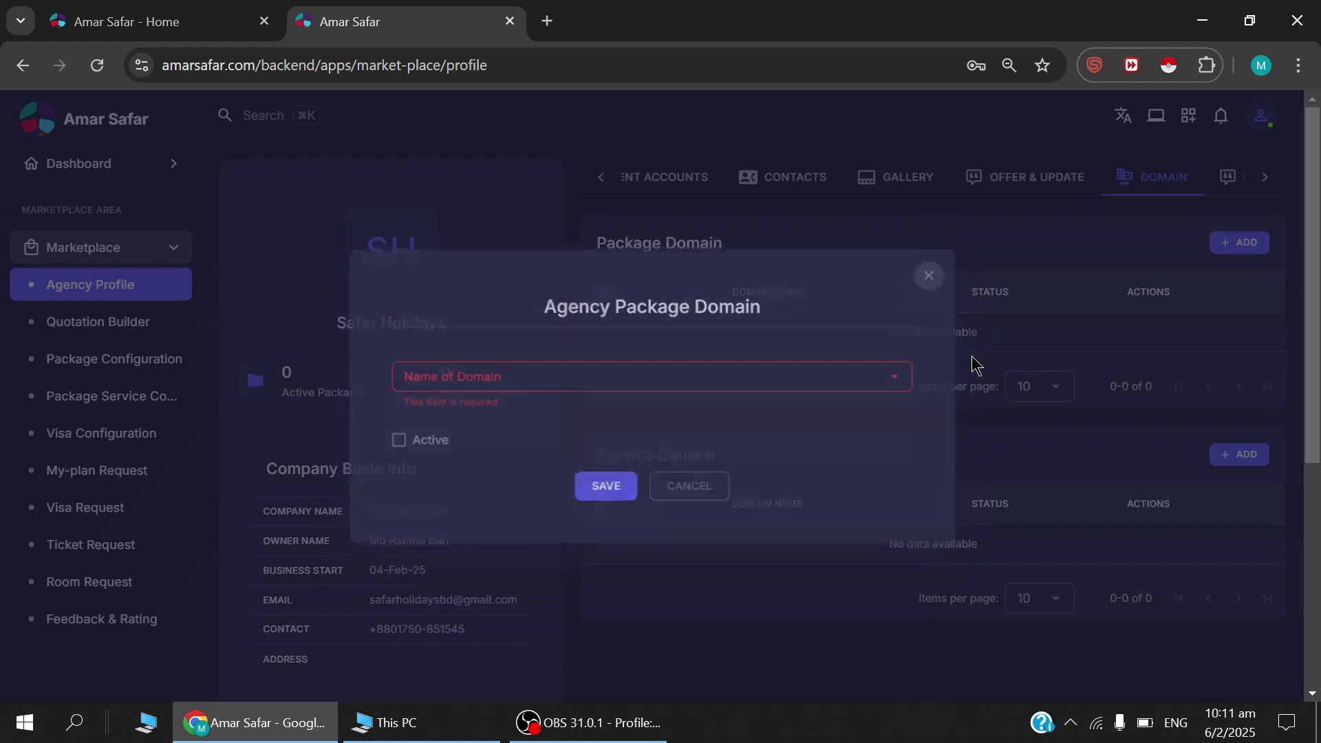
pyautogui.click(973, 365)
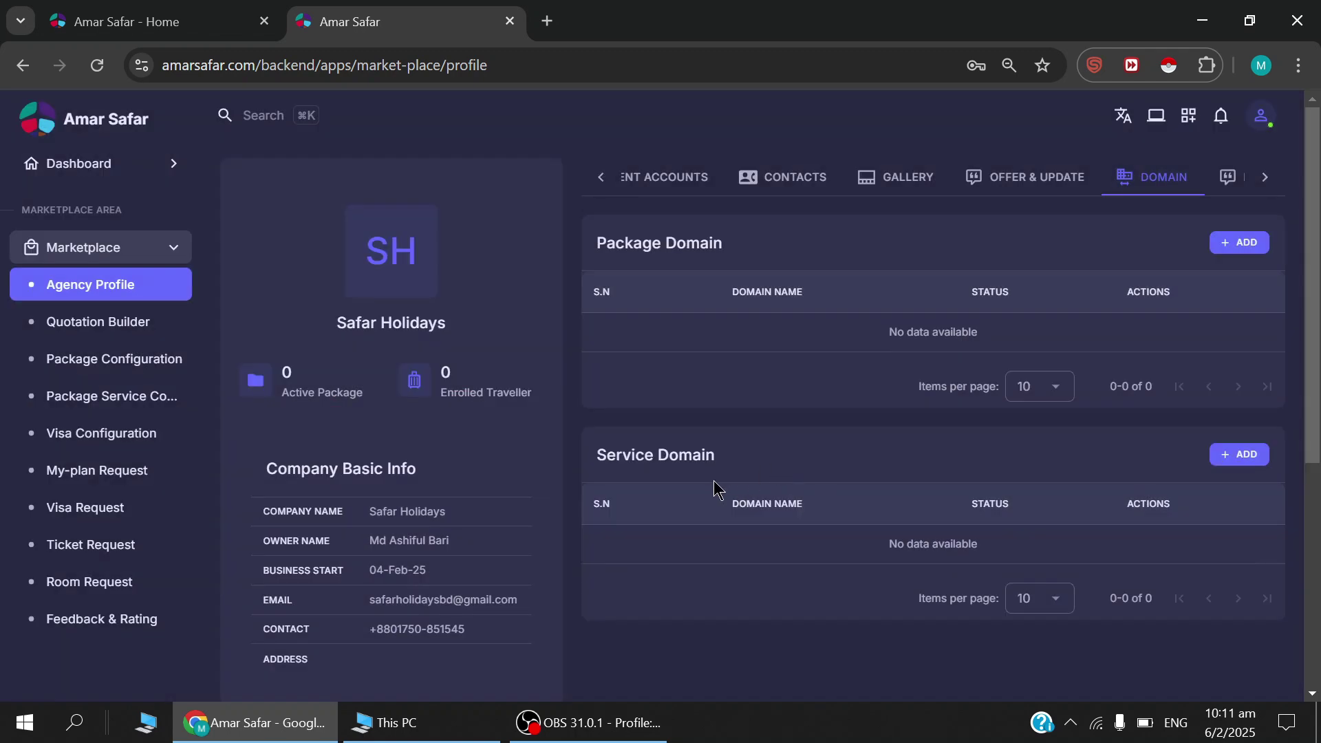
# Examine the domain names offered when adding a service domain, and close the form without saving
pyautogui.click(1241, 459)
pyautogui.click(599, 393)
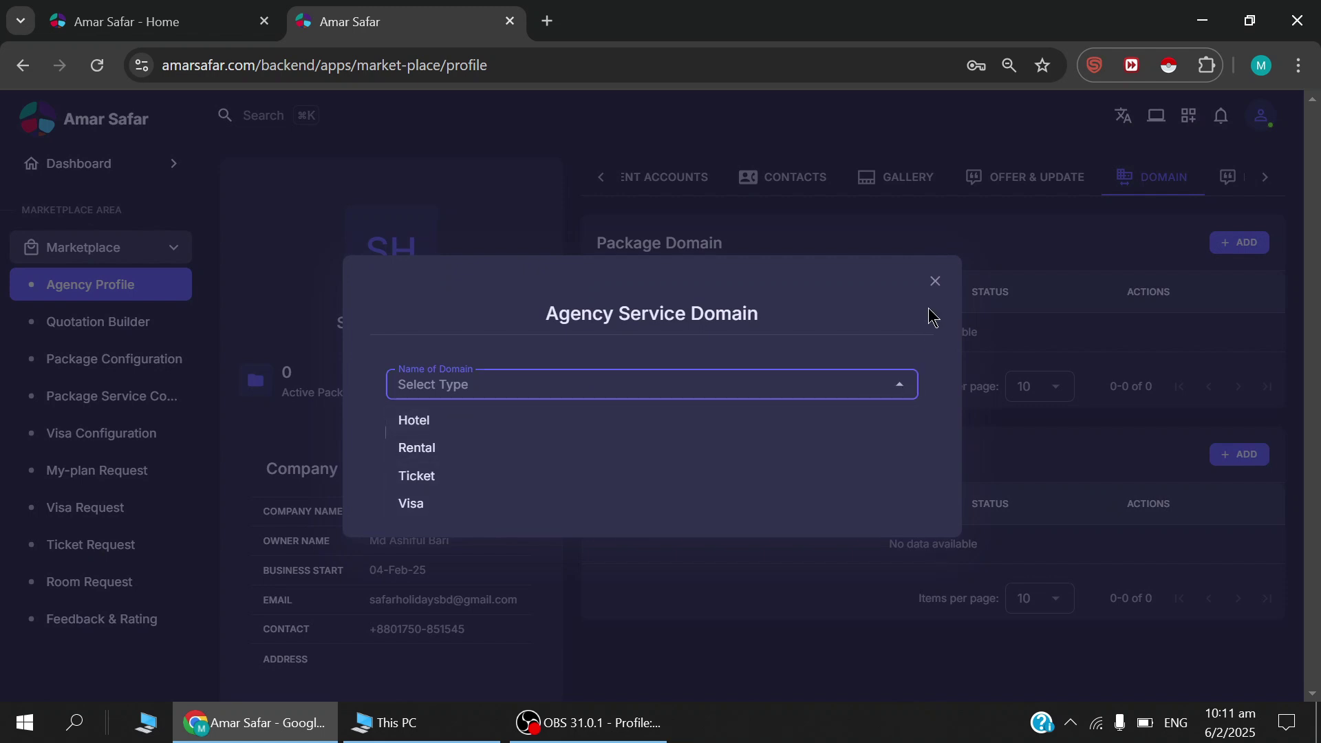
pyautogui.click(935, 280)
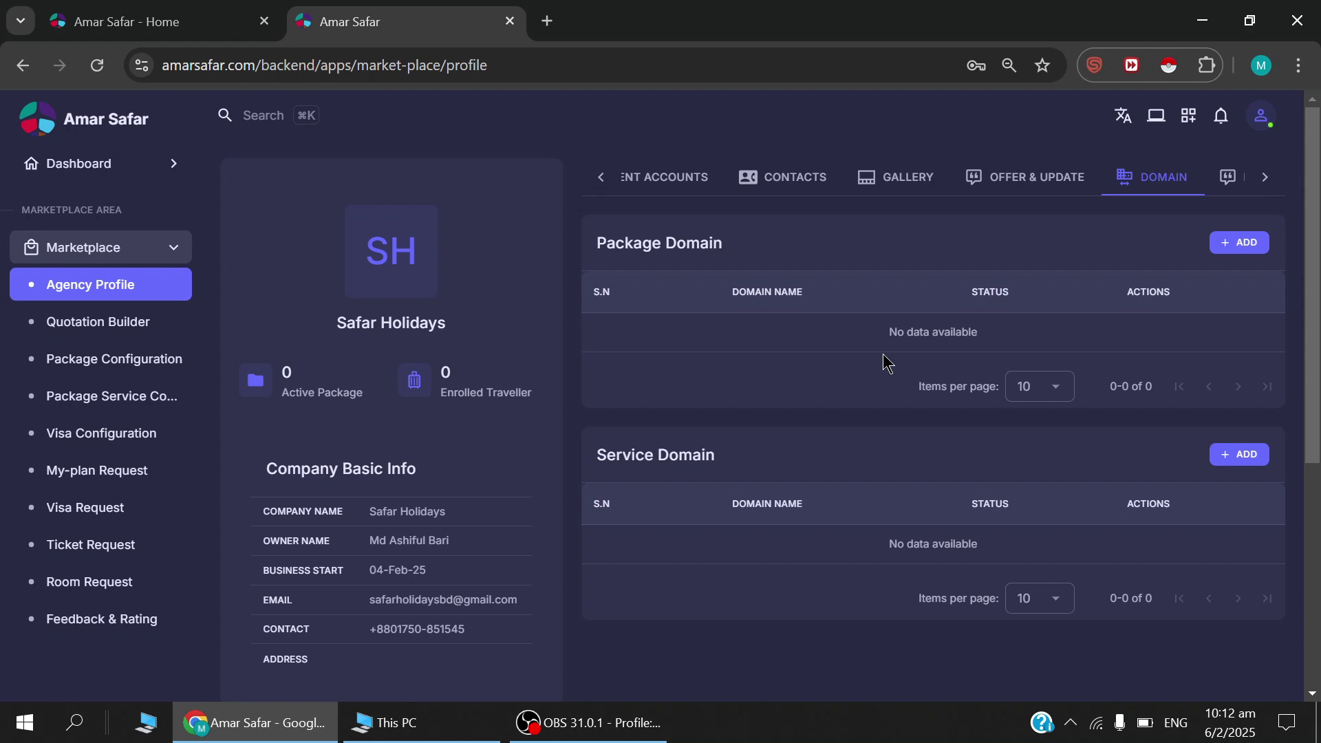
# View the Feedback and Package Plan sections of the agency profile, and return to the About Company section
pyautogui.click(1227, 191)
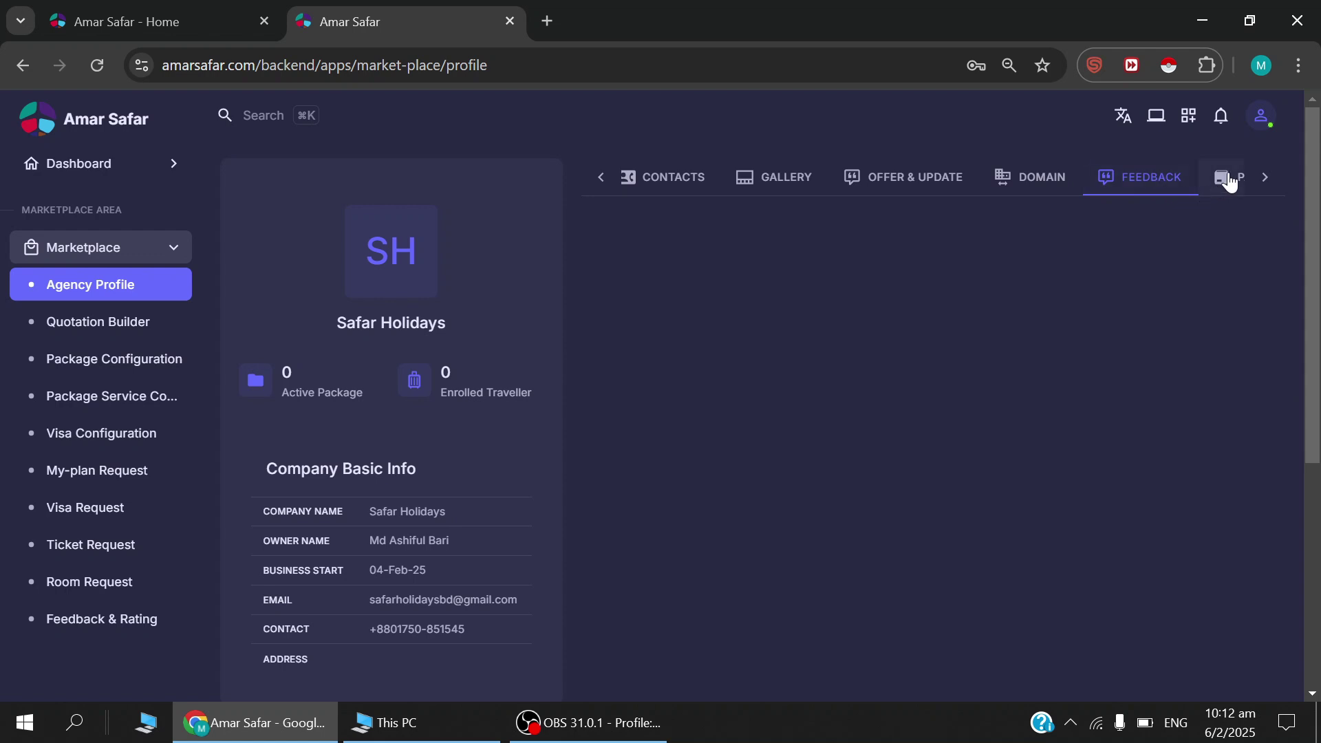
pyautogui.click(1230, 182)
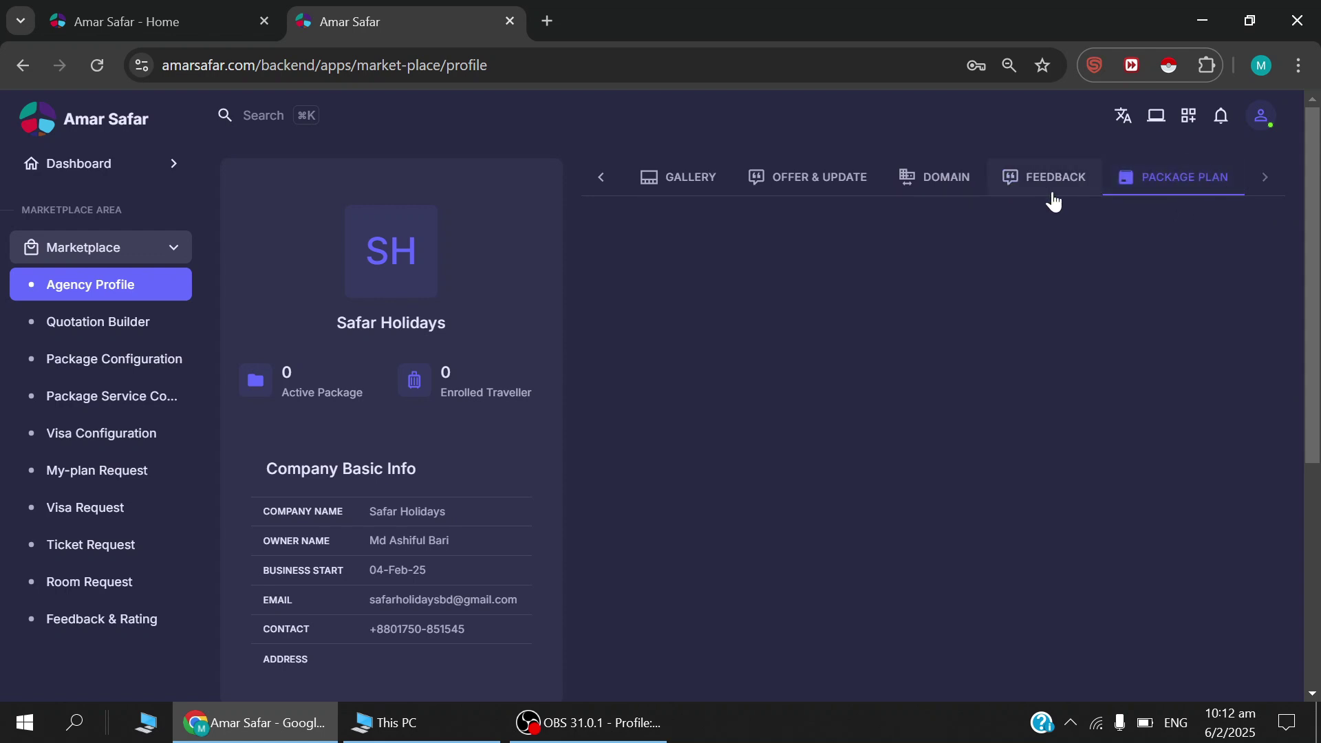
pyautogui.click(602, 181)
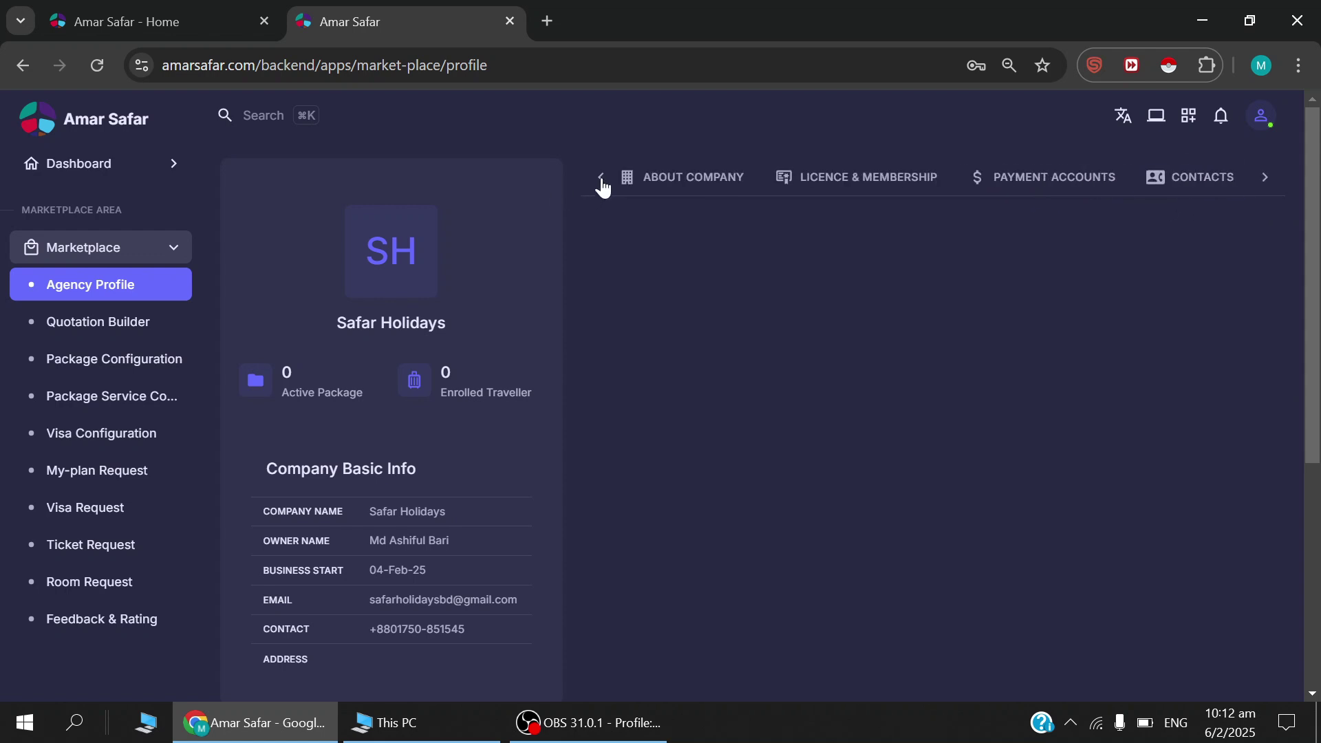
pyautogui.click(698, 188)
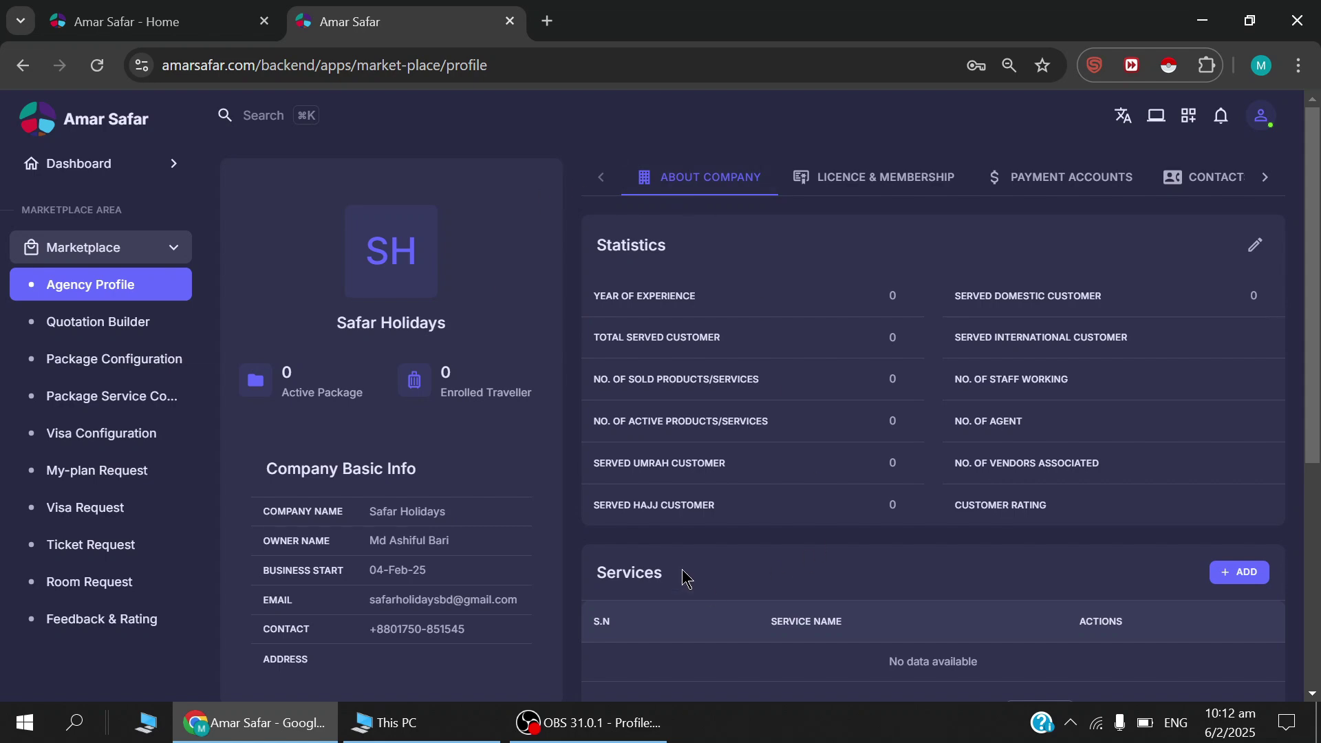
# Open the public Amar Safar Marketplace from the site's home page and search its travel agencies for "holidays"
pyautogui.click(212, 27)
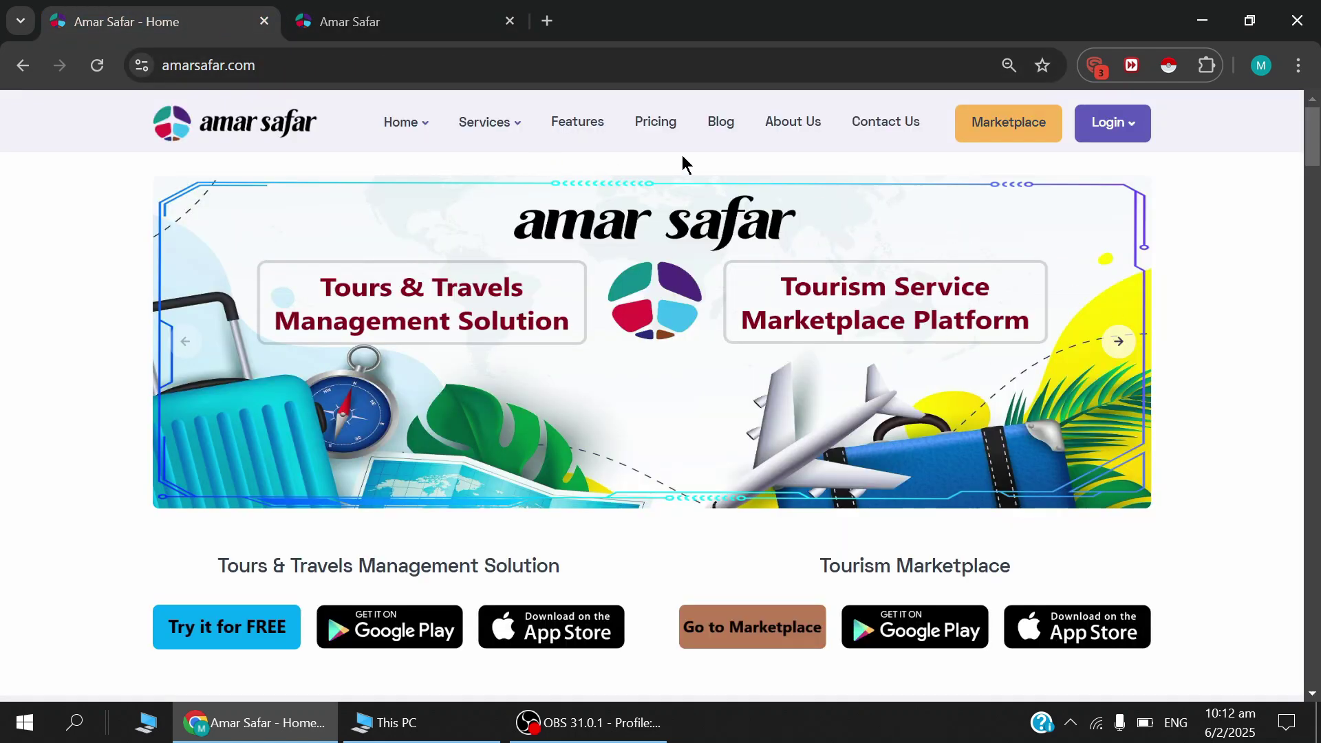
pyautogui.click(1028, 124)
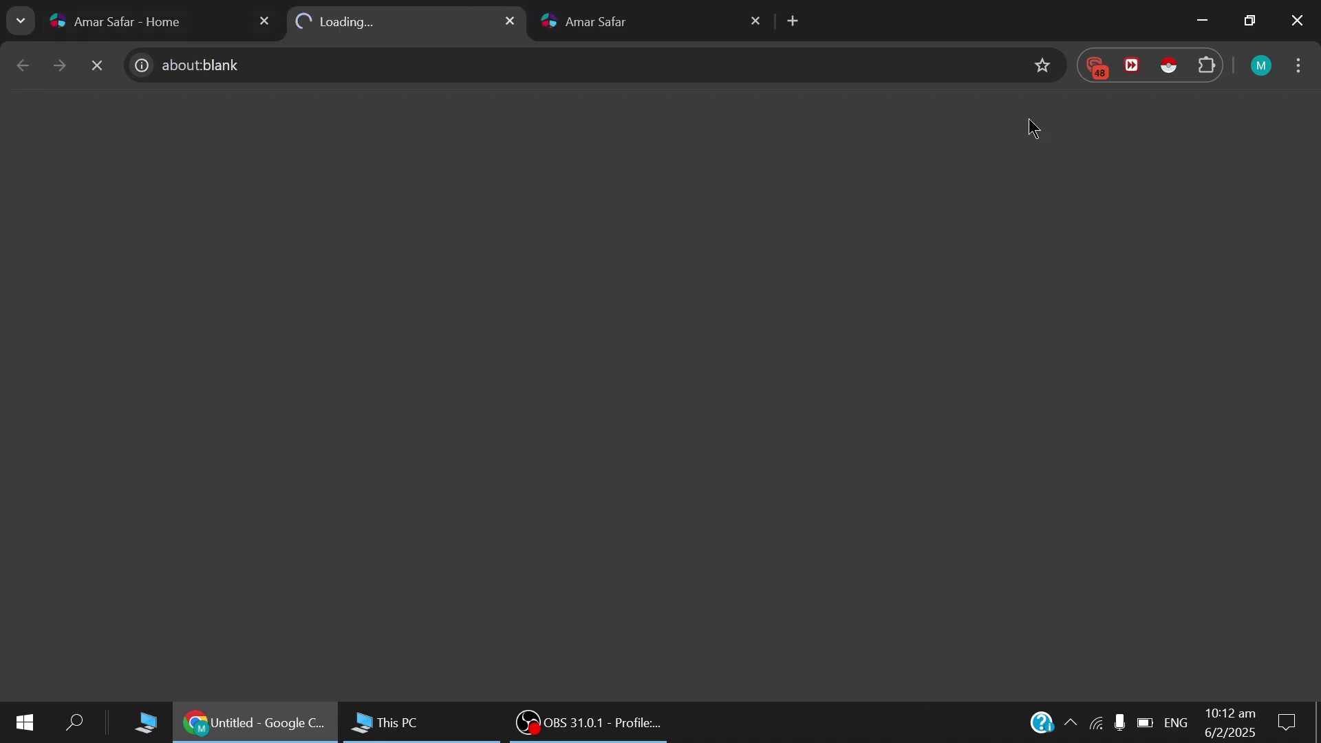
pyautogui.scroll(-4, 1055, 201)
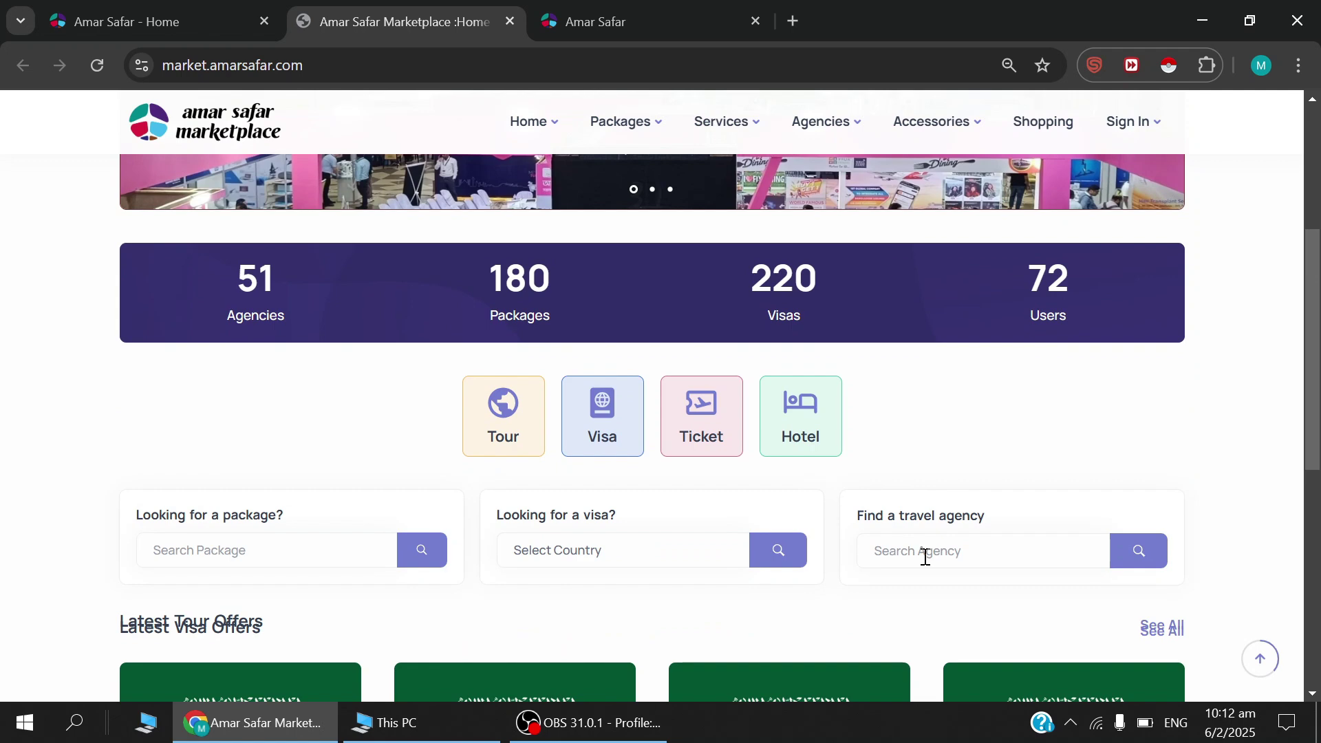
pyautogui.click(925, 557)
pyautogui.write('holi')
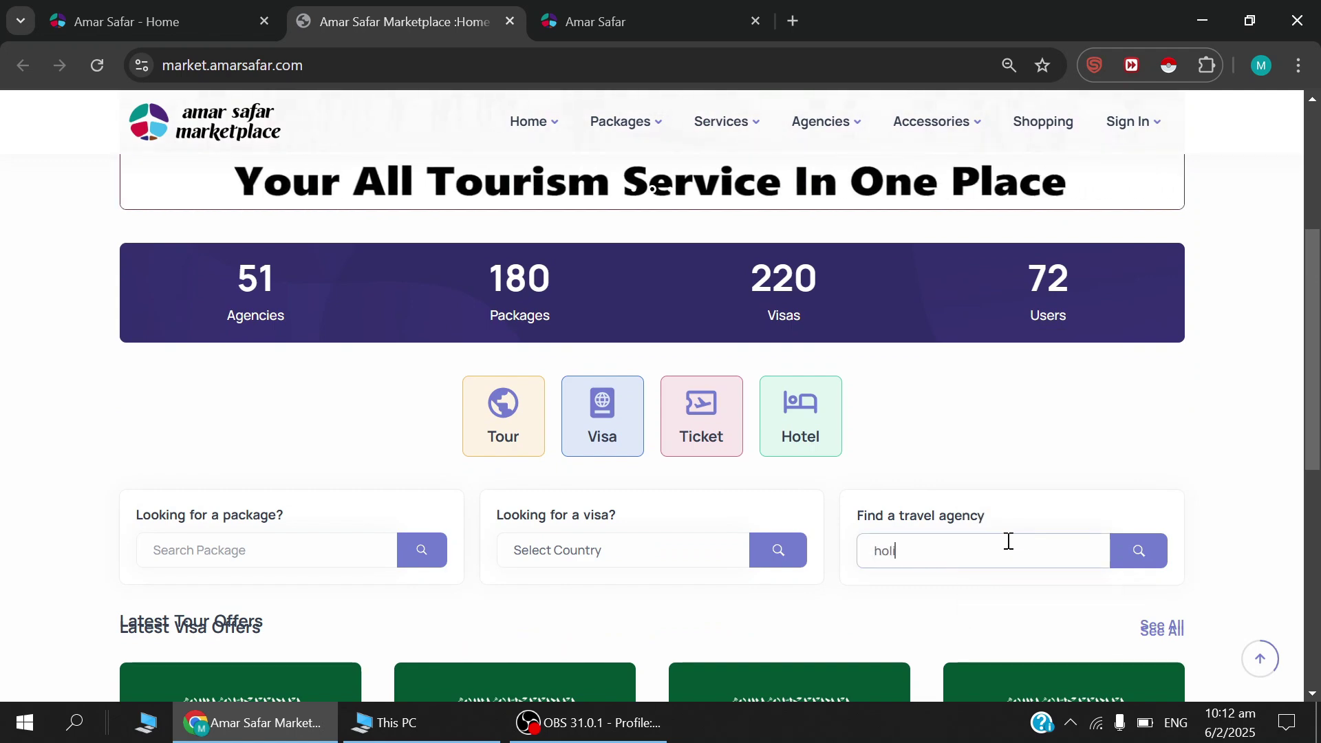
pyautogui.write('days')
pyautogui.press('Return')
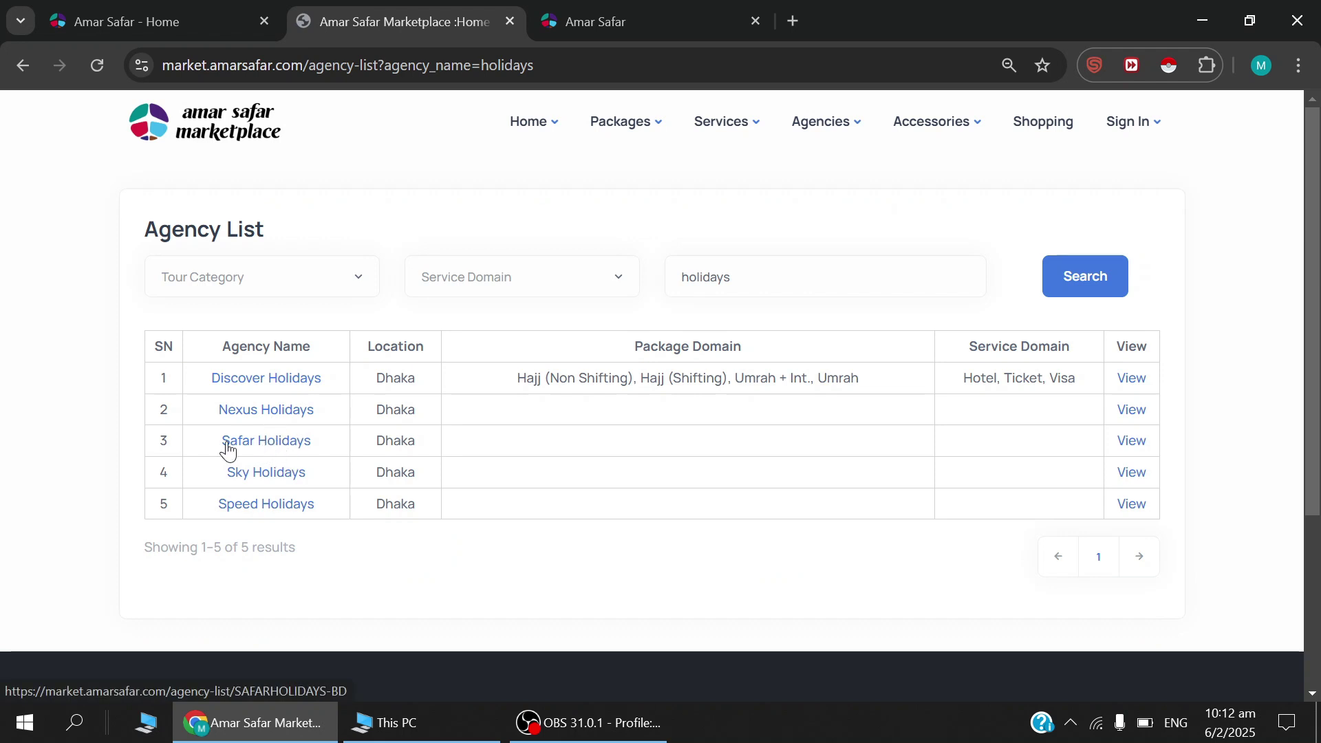
# Open the public profile of Safar Holidays and examine its company details, statistics, services, licenses, memberships, payment accounts and contacts sections
pyautogui.click(1133, 445)
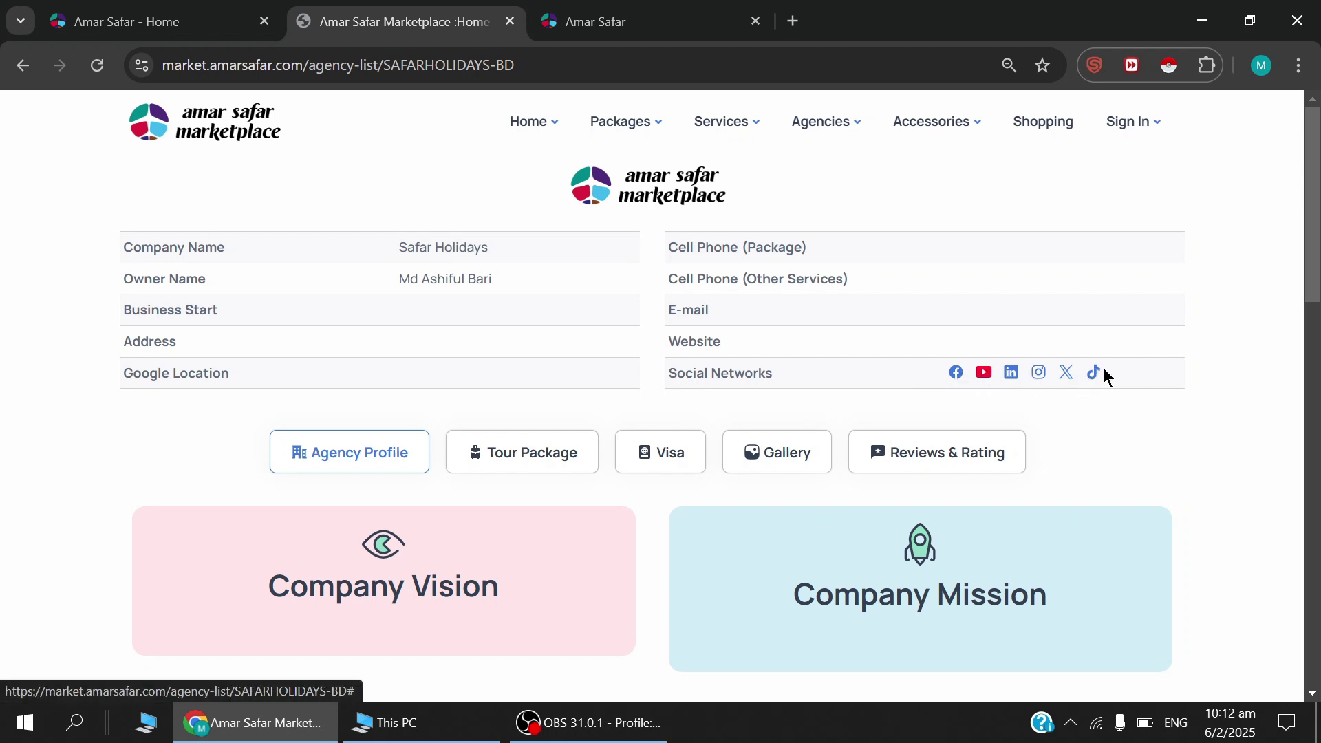
pyautogui.scroll(-3, 1073, 365)
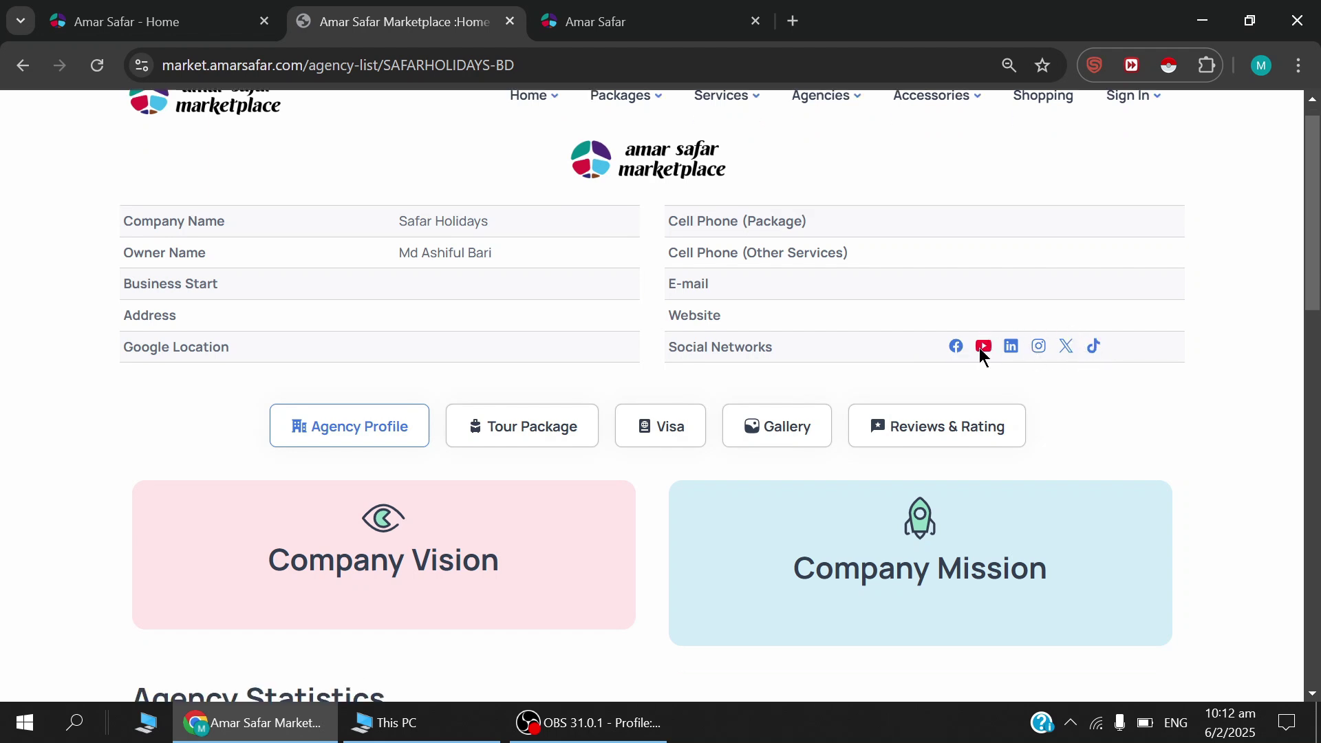
pyautogui.scroll(-3, 617, 416)
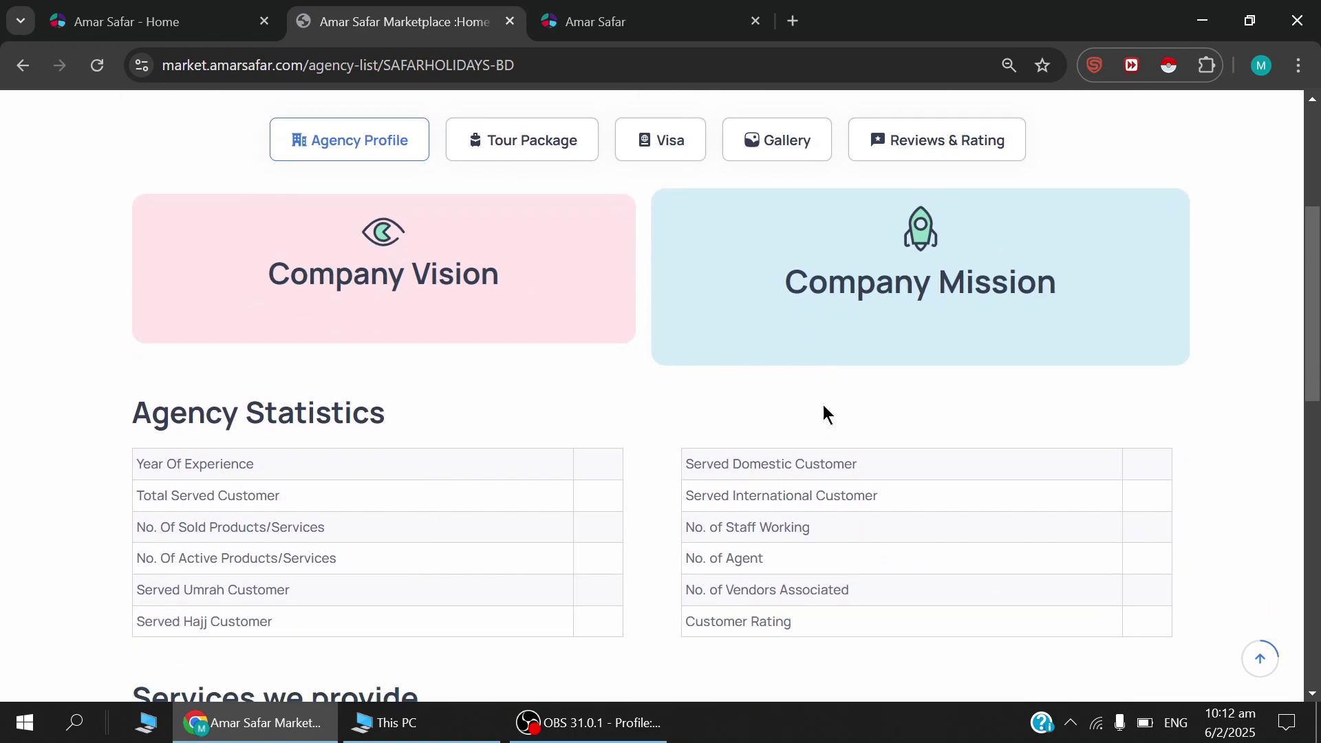
pyautogui.scroll(-3, 688, 409)
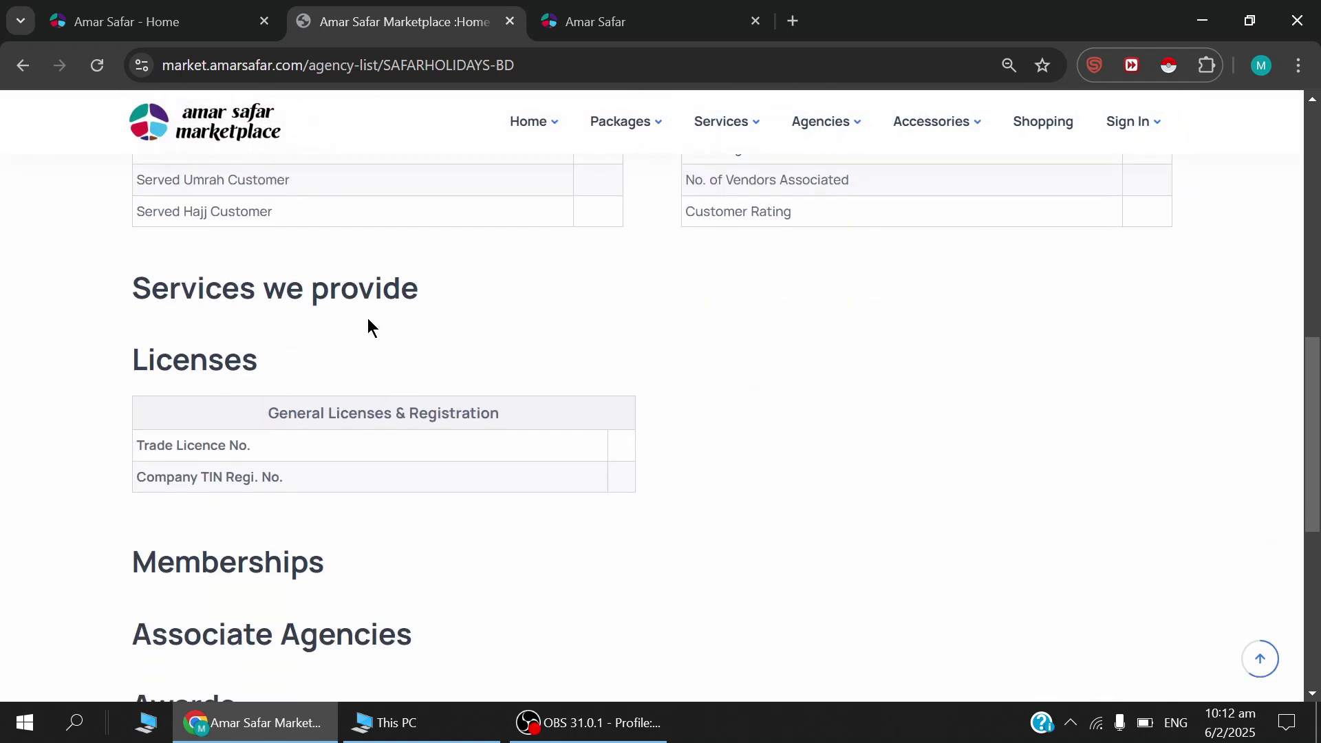
pyautogui.scroll(-1, 419, 461)
pyautogui.scroll(-3, 309, 534)
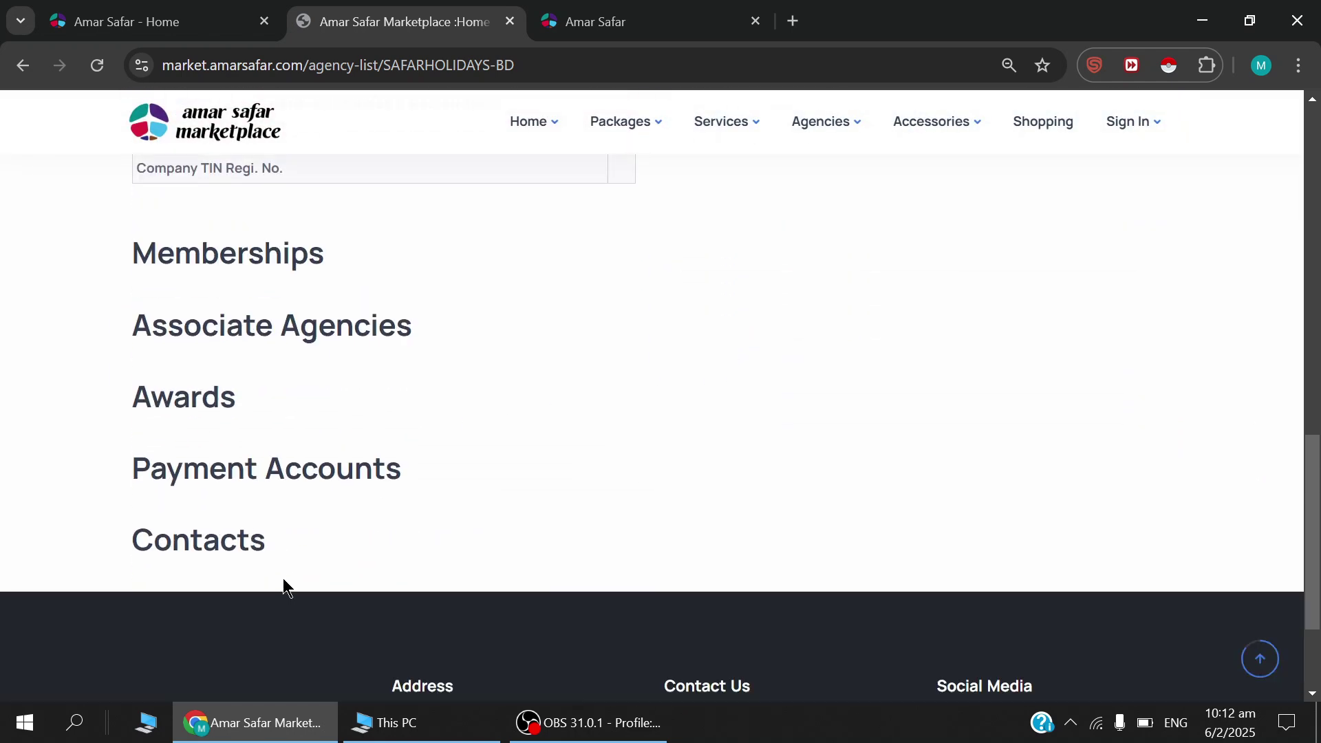
pyautogui.scroll(10, 434, 375)
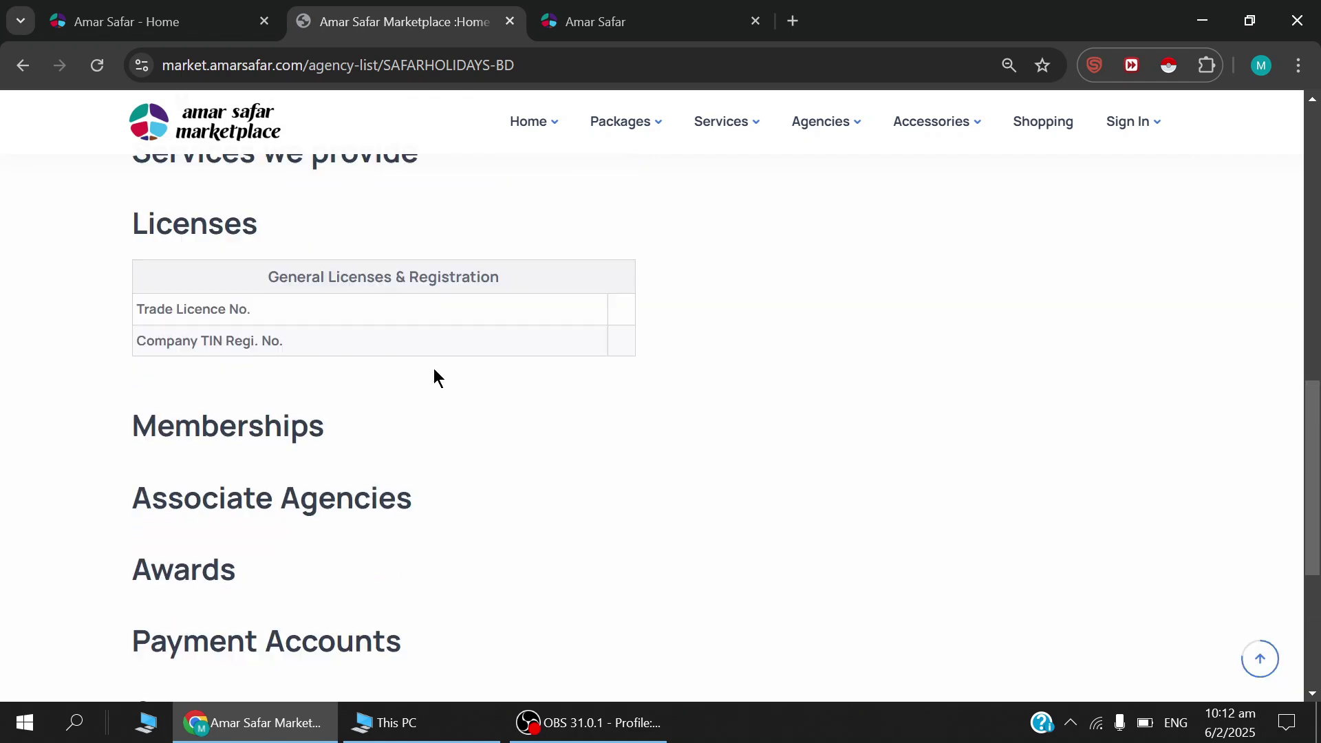
pyautogui.scroll(3, 635, 574)
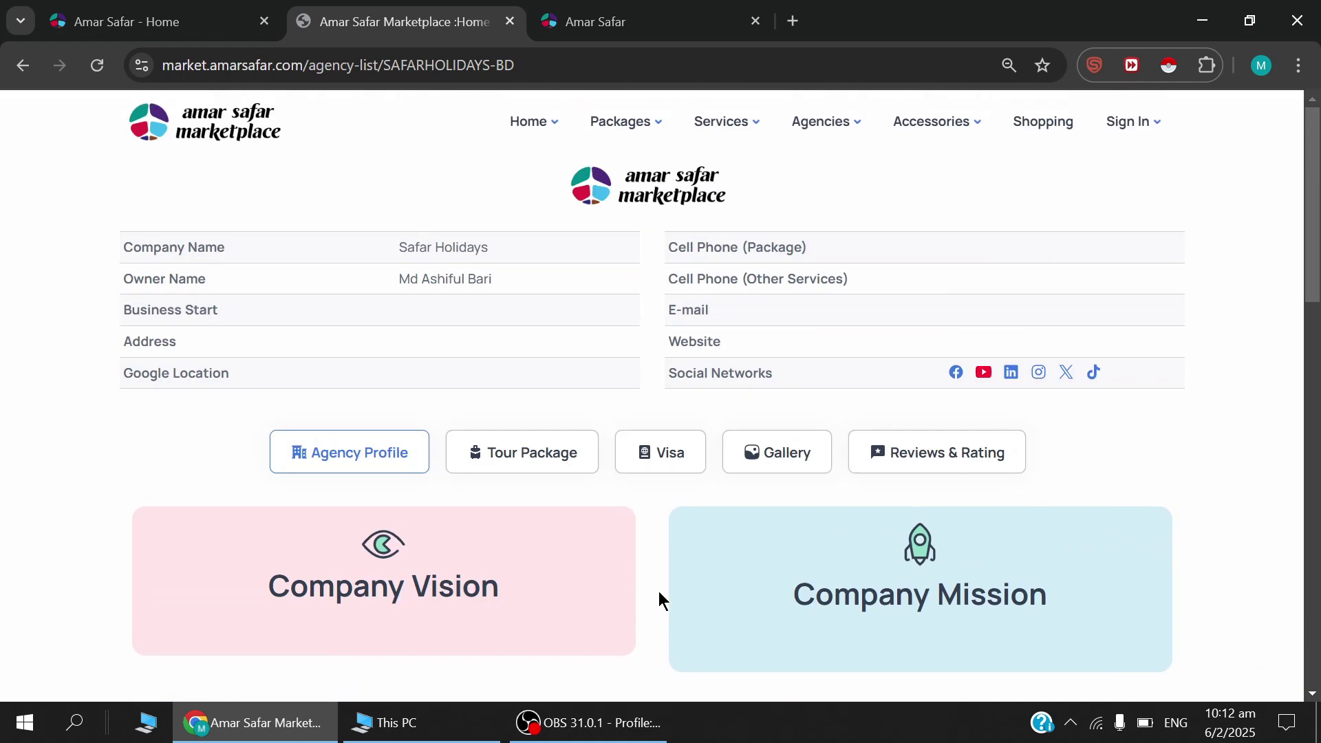
# View the agency's public Tour Package, Visa and Gallery sections, return to Agency Profile, and switch back to the Amar Safar backend profile
pyautogui.click(528, 453)
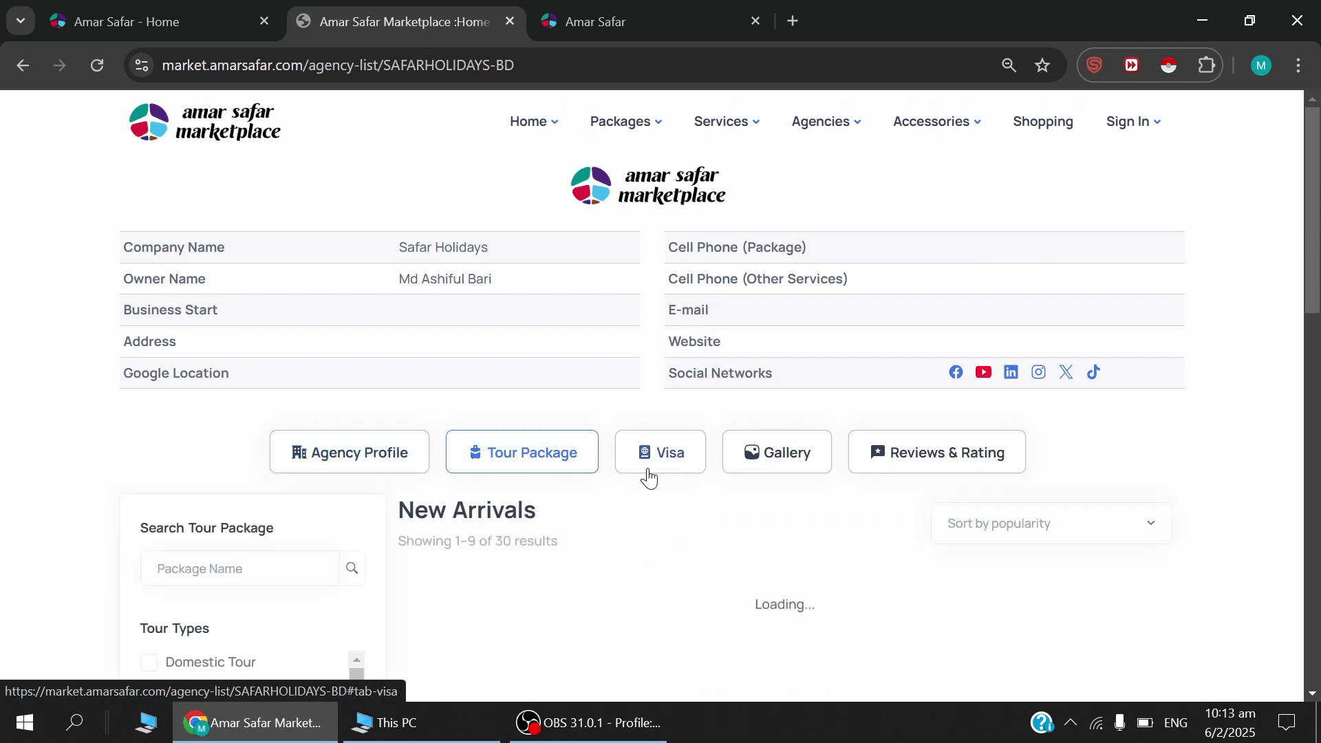
pyautogui.click(666, 466)
pyautogui.click(784, 467)
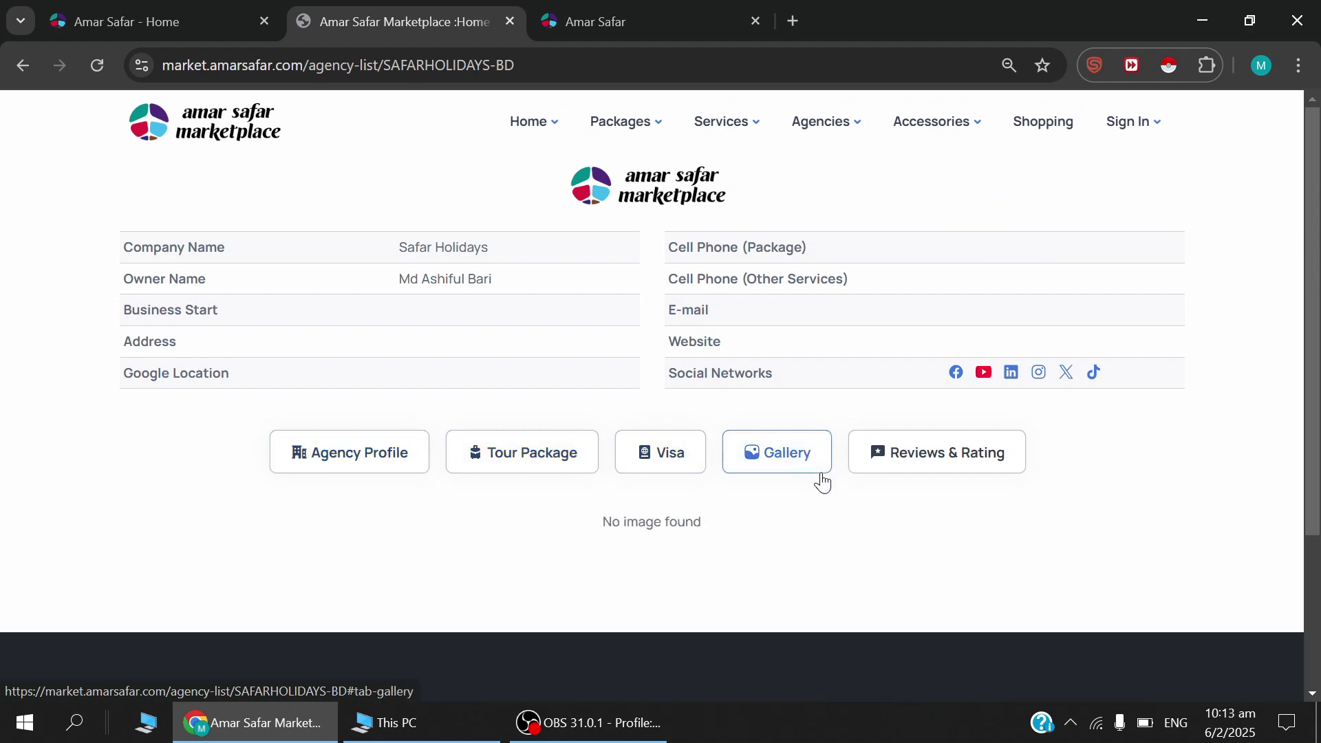
pyautogui.click(357, 456)
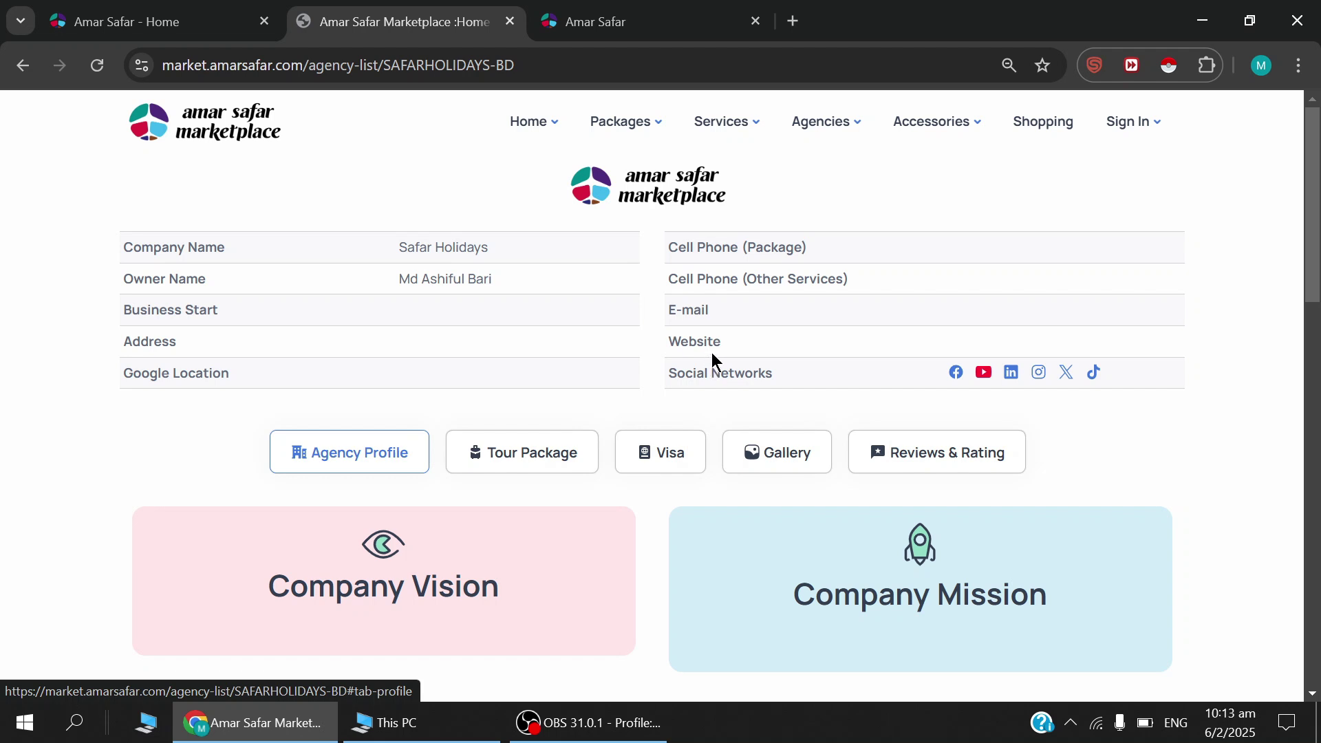
pyautogui.click(651, 22)
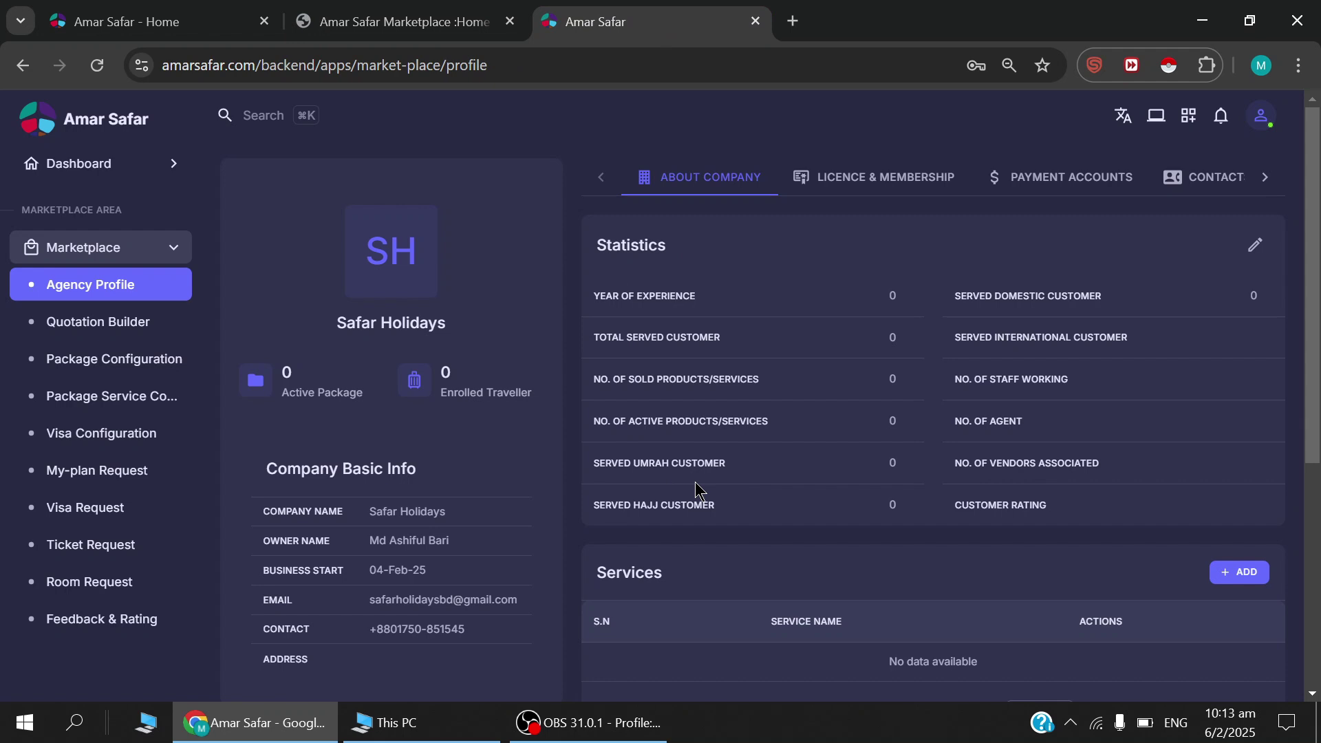